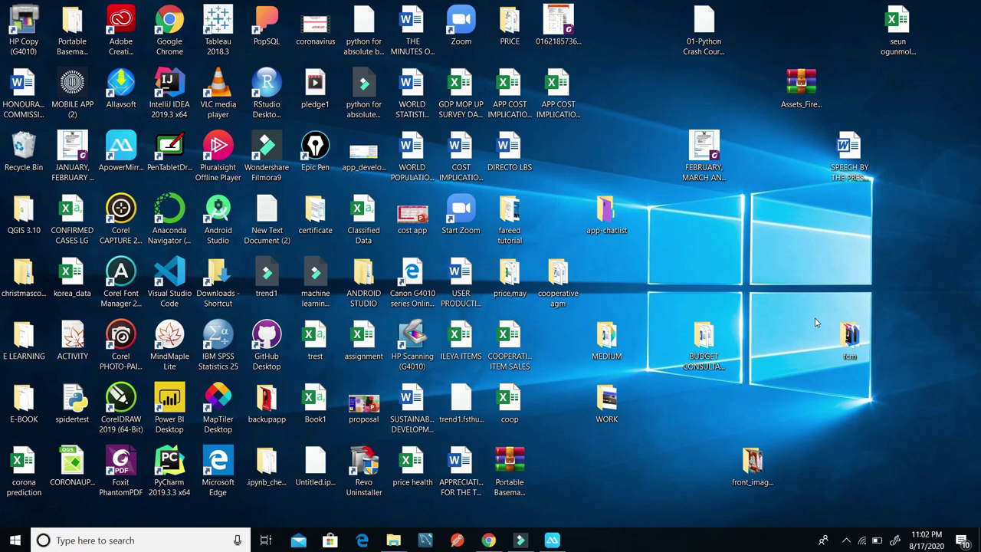
Open and maximize the Portable Basemap Server folder, then minimize it to reveal the desktop
double_click(79, 26)
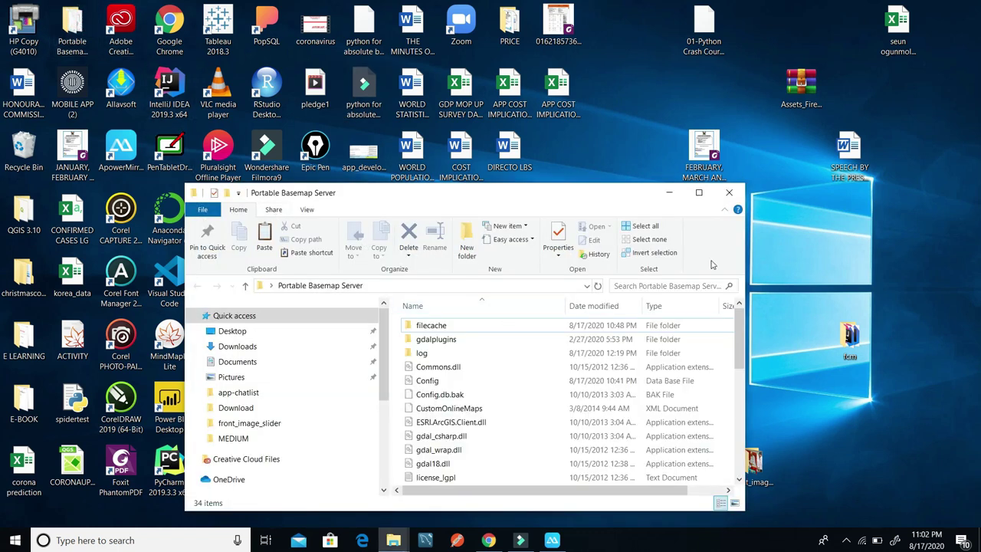
left_click_drag(740, 326, 738, 425)
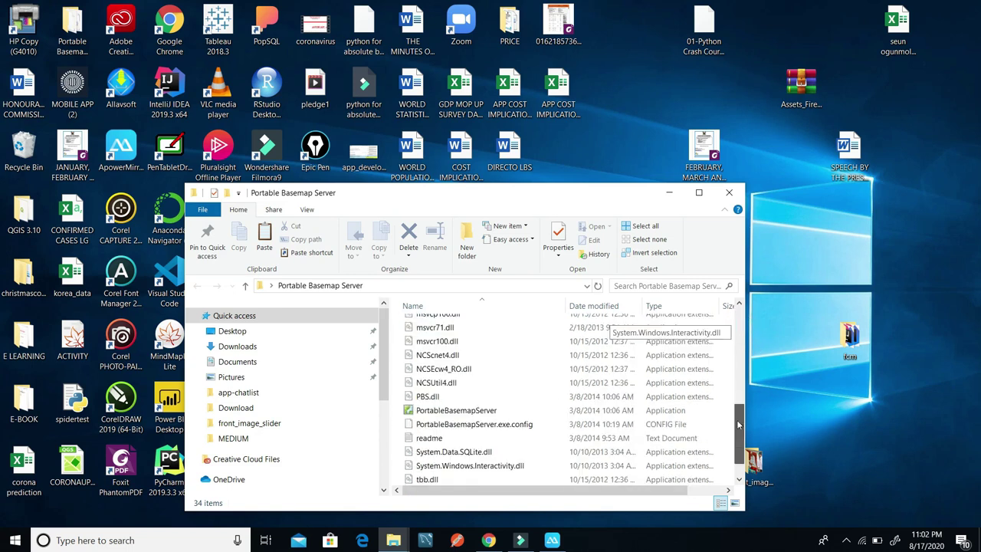
scroll(737, 425, "down", 1)
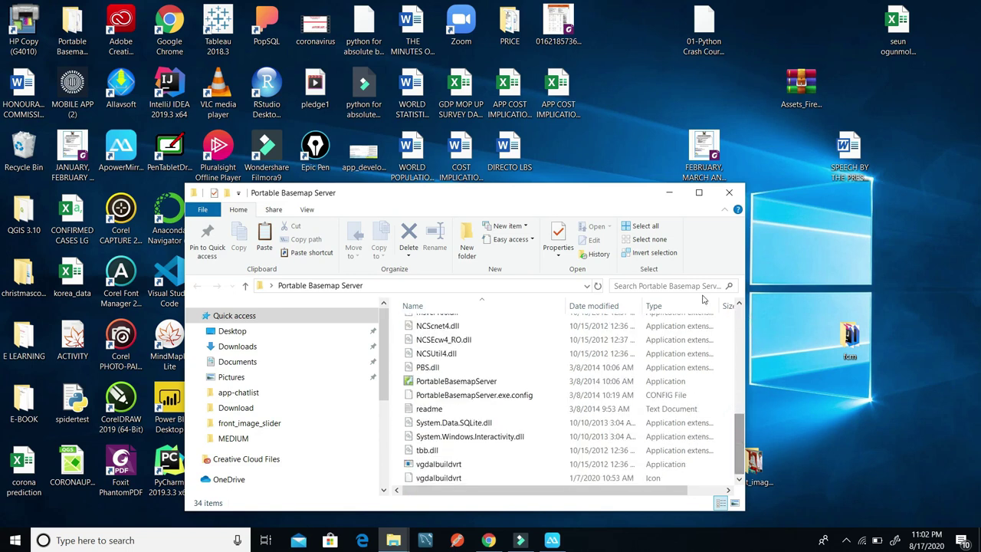
left_click(698, 192)
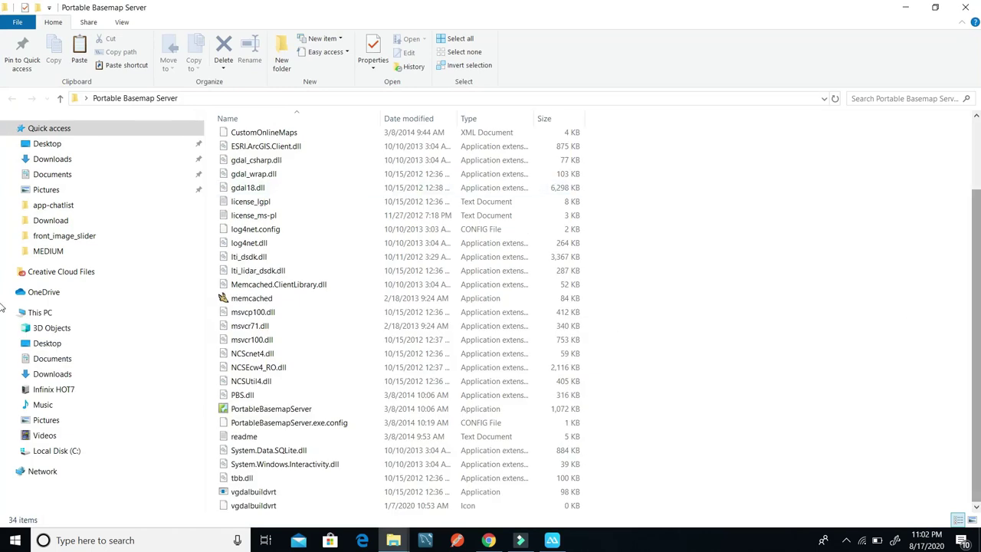
scroll(399, 307, "up", 2)
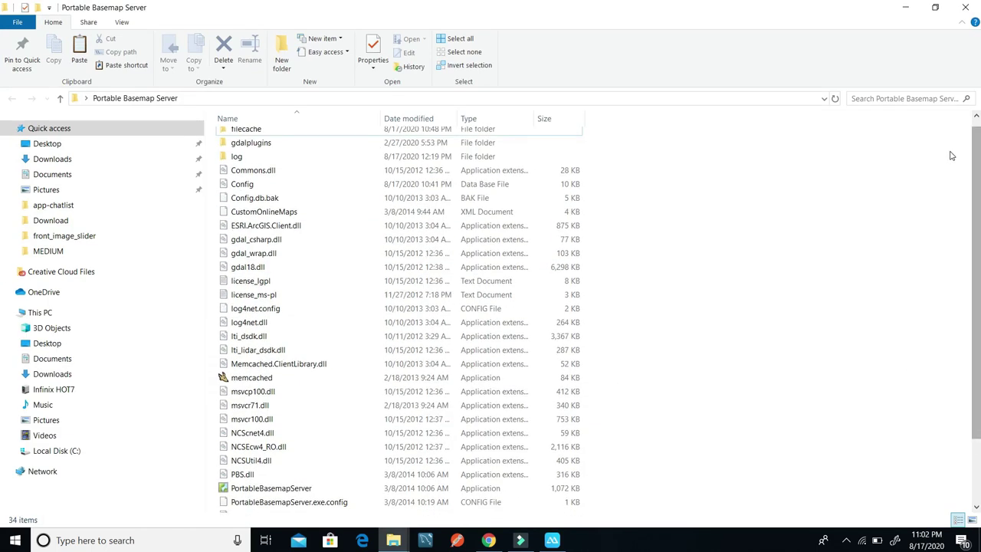
left_click(906, 6)
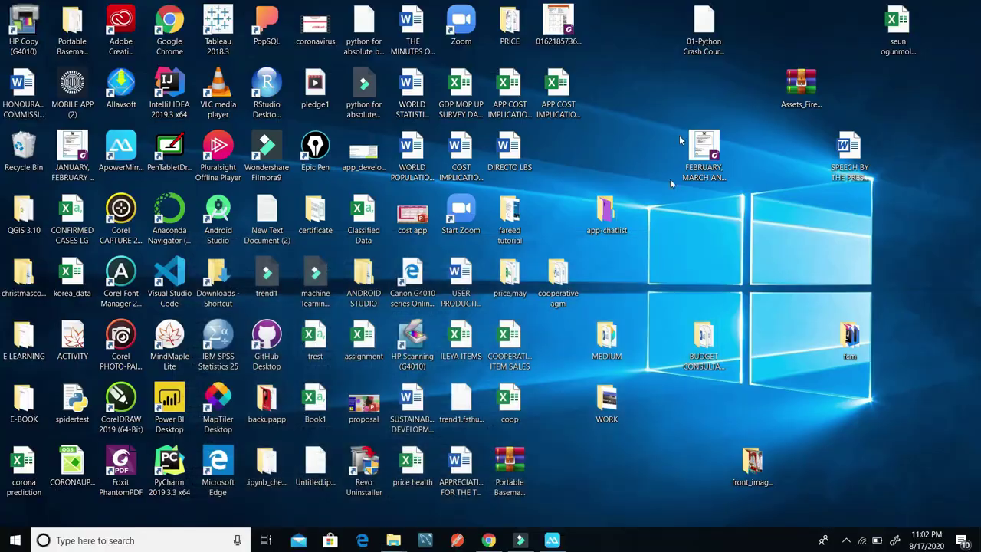
Launch GeoODK Collect on the mirrored phone and bring up its offline layer list
left_click(550, 541)
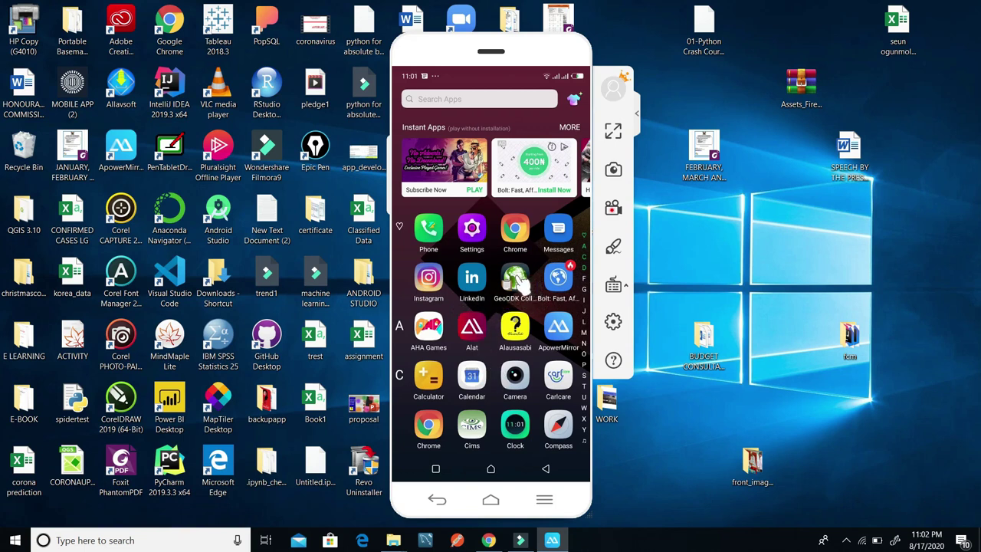
left_click(517, 280)
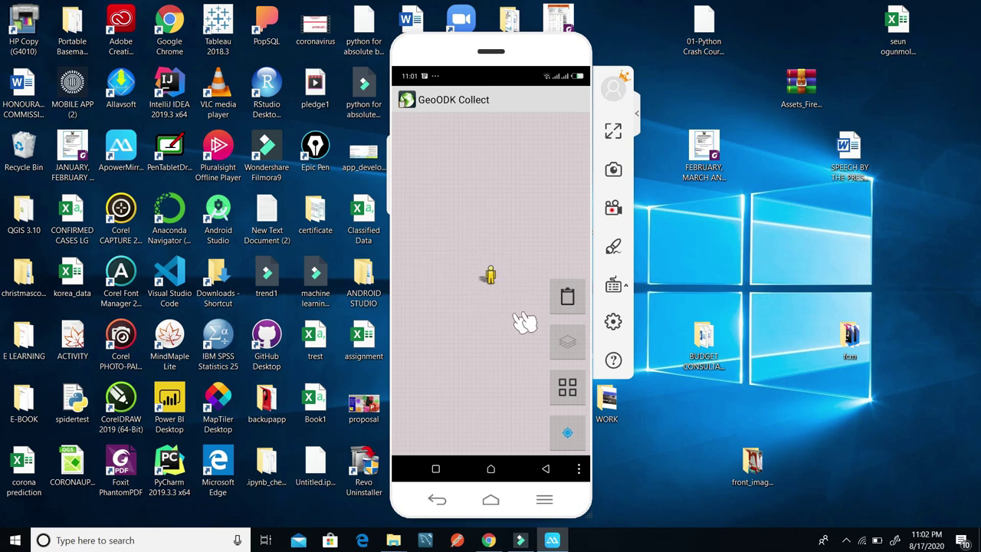
left_click(570, 344)
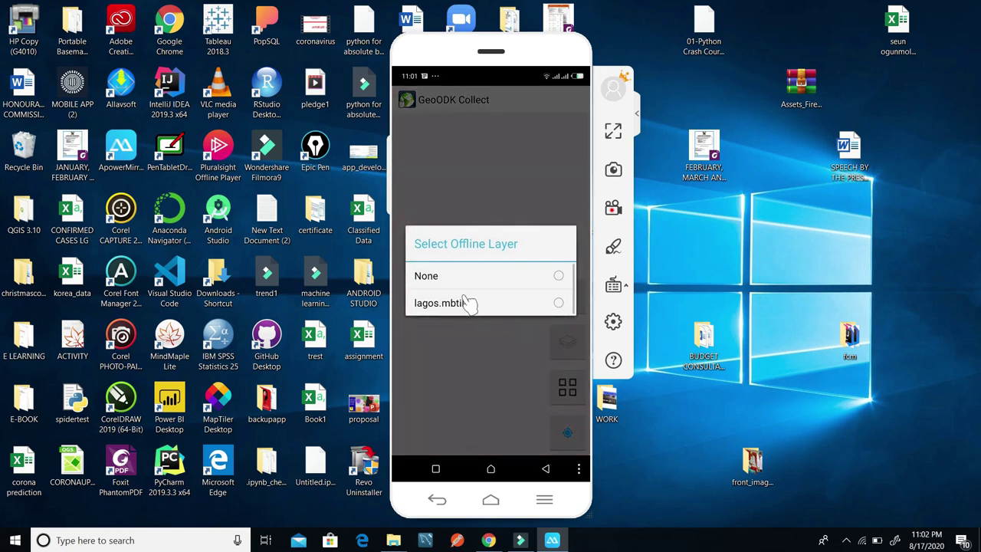
Select lagos.mbtiles as the offline layer and pan the Lagos map
left_click(466, 302)
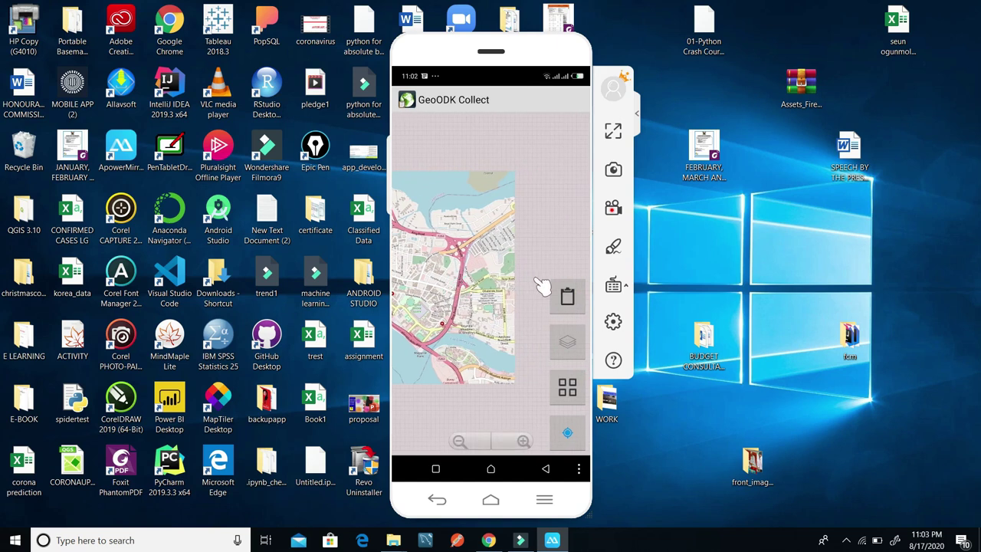
scroll(500, 284, "up", 3)
left_click_drag(494, 278, 478, 306)
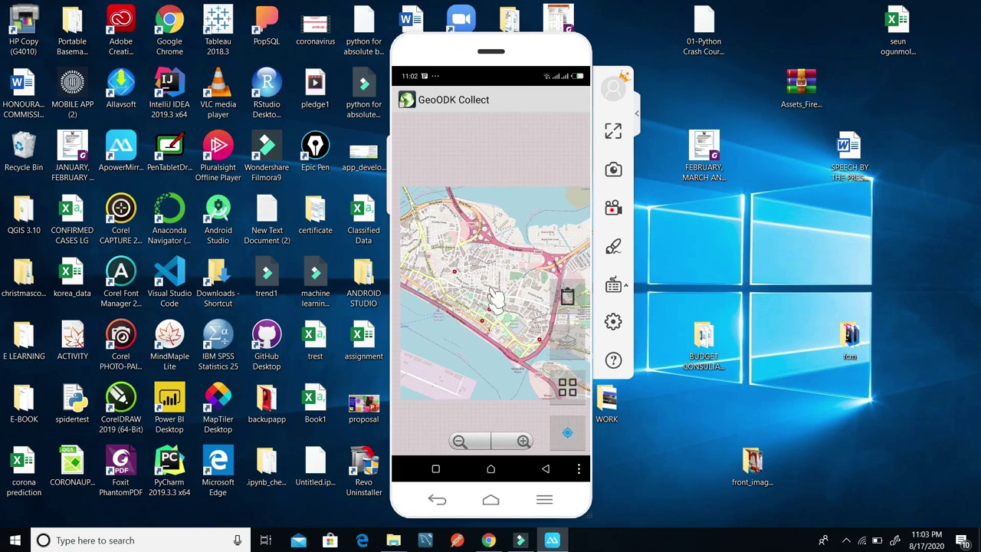
left_click(453, 305)
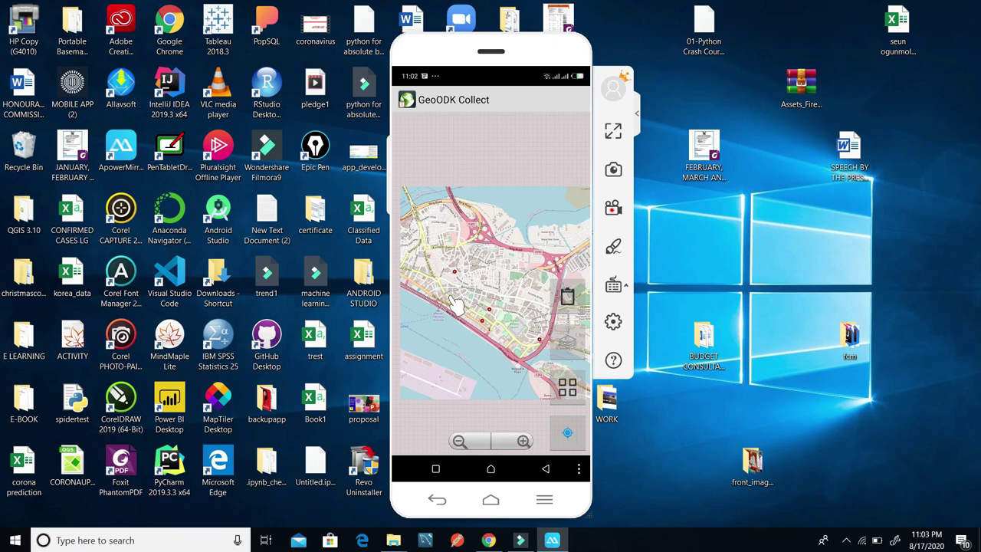
Zoom the Lagos map in to street-level detail, then close the phone mirror window
double_click(456, 304)
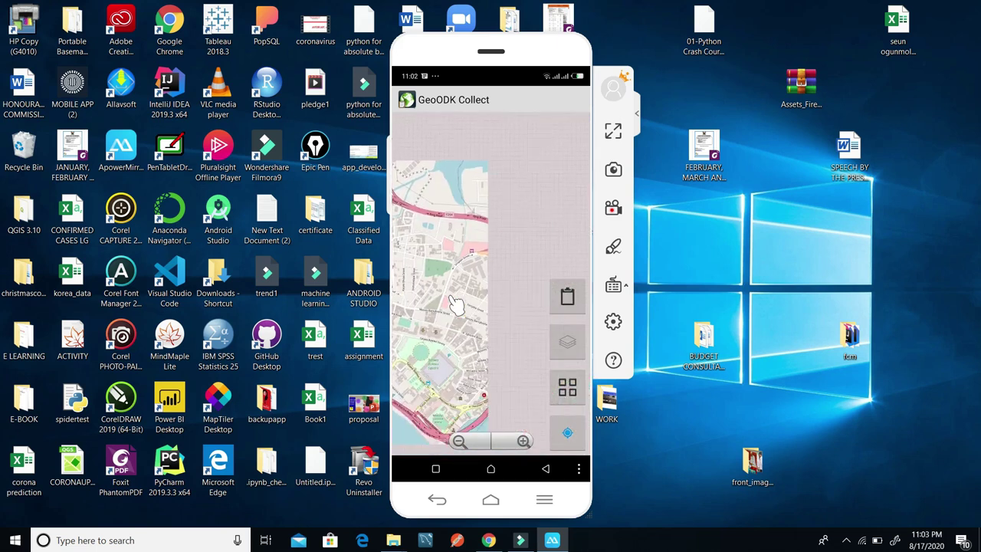
scroll(456, 305, "down", 1)
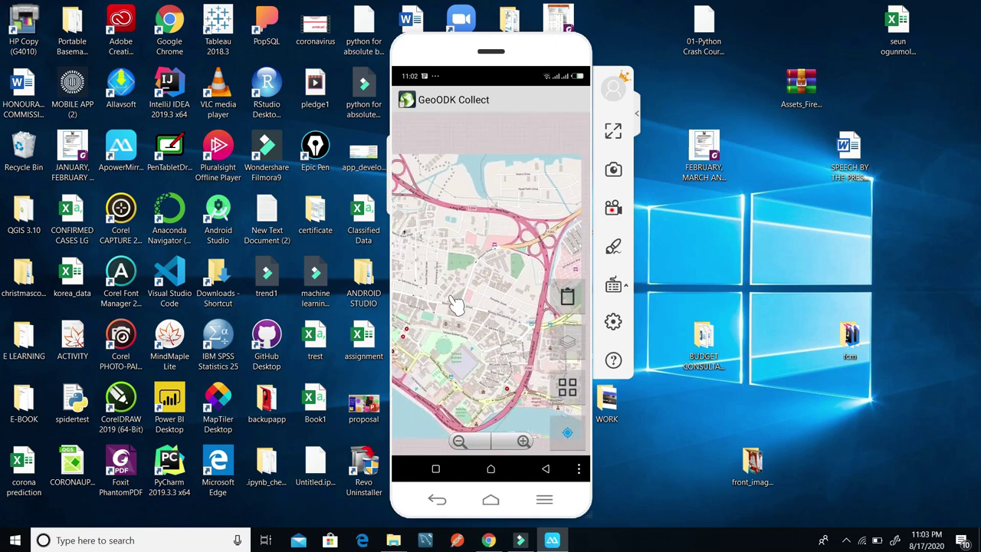
double_click(455, 305)
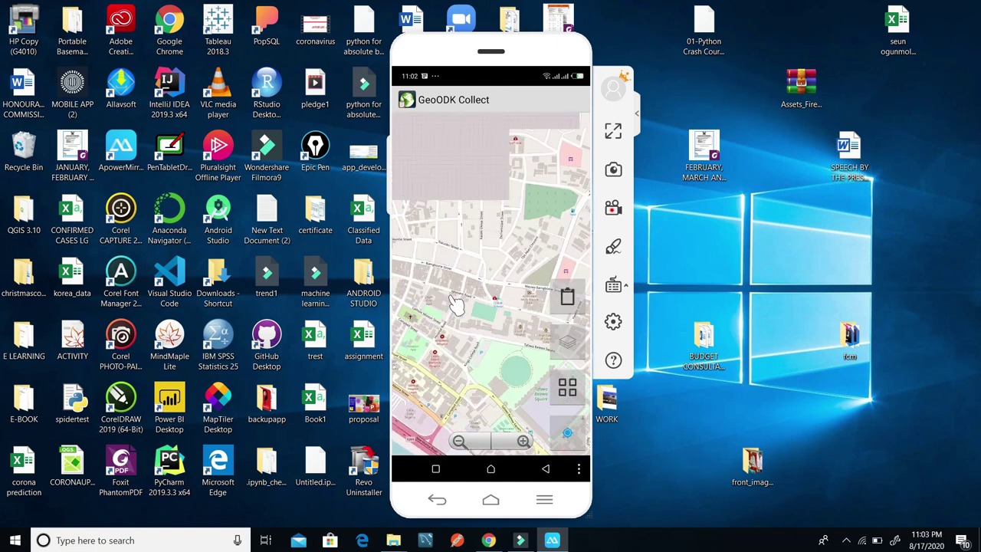
double_click(456, 305)
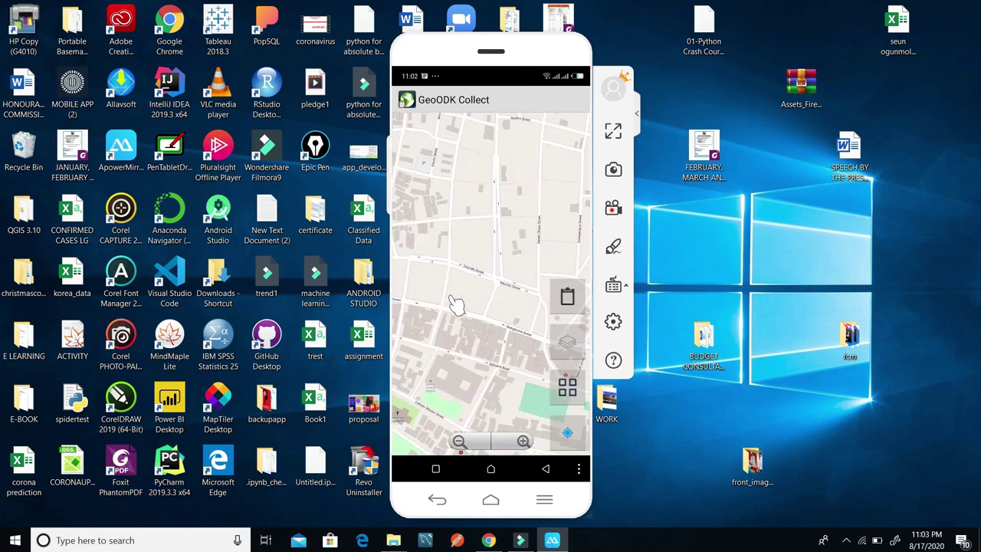
double_click(456, 305)
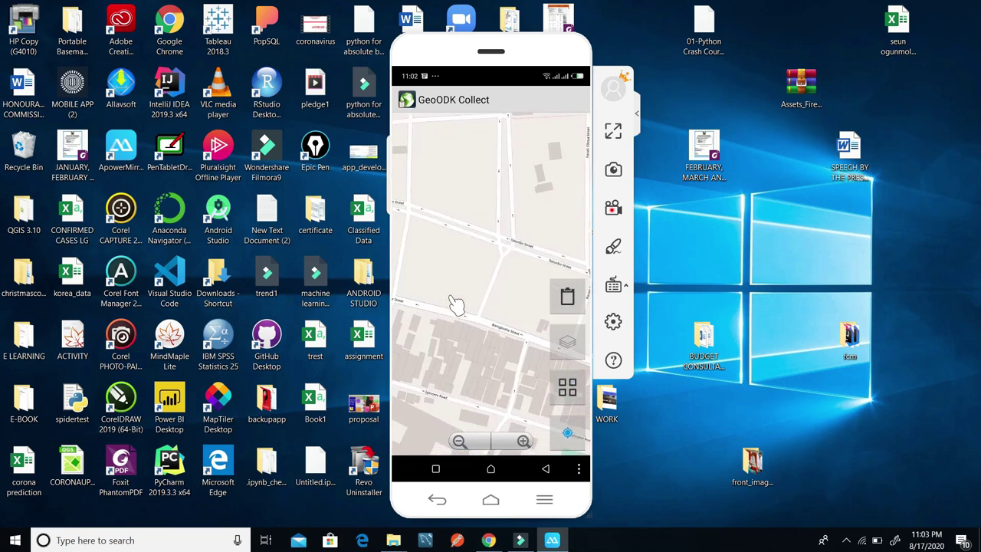
double_click(456, 305)
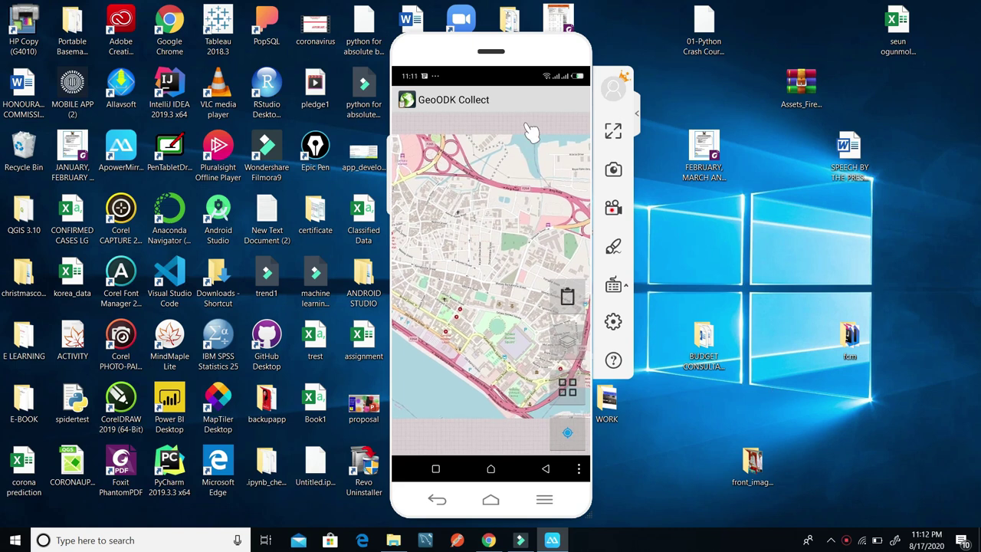
left_click(565, 51)
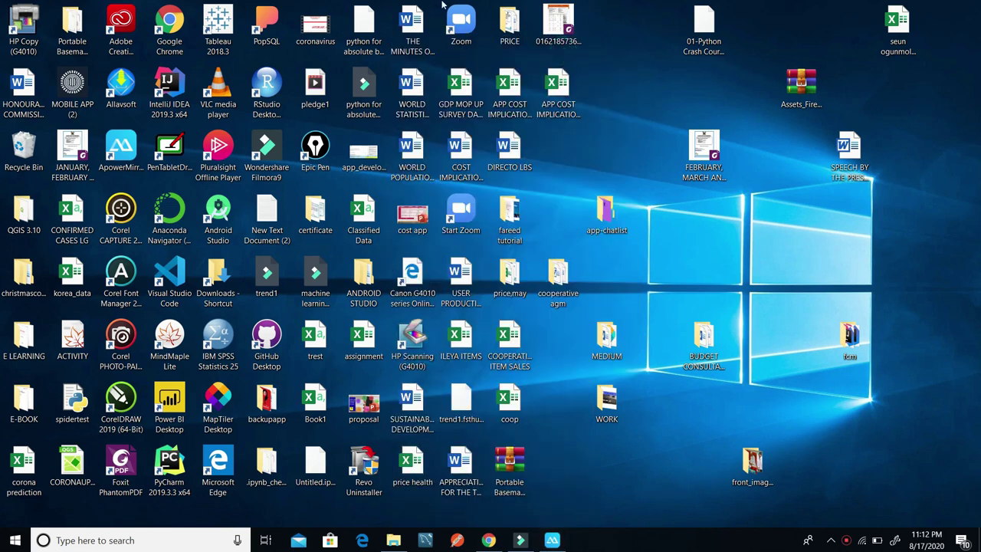
Run the PortableBasemapServer application as administrator from its folder
double_click(73, 43)
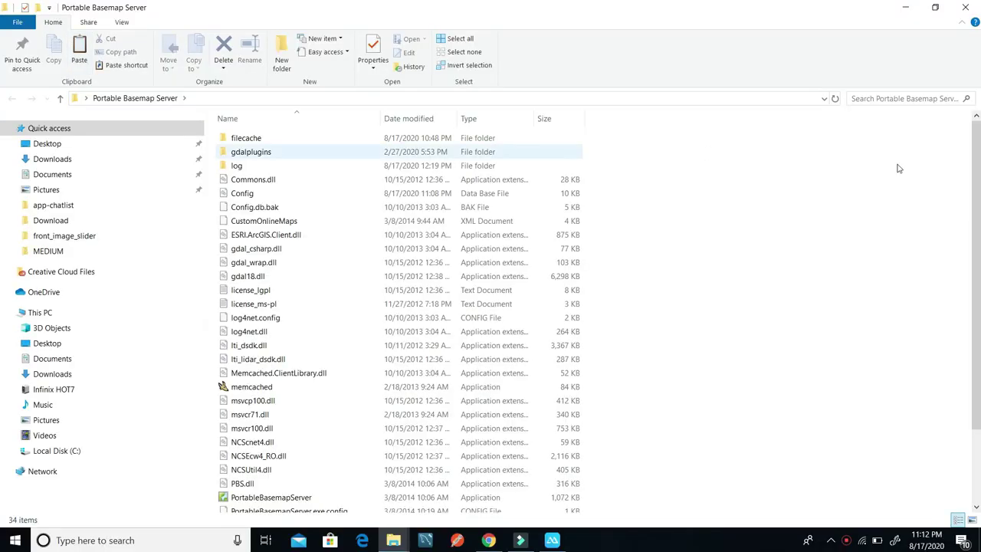
scroll(398, 306, "down", 3)
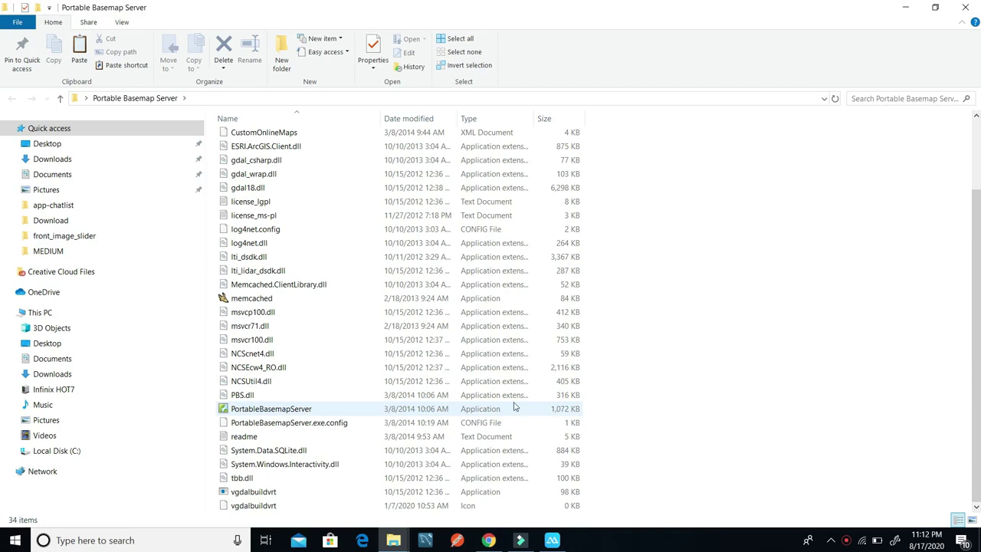
left_click(431, 408)
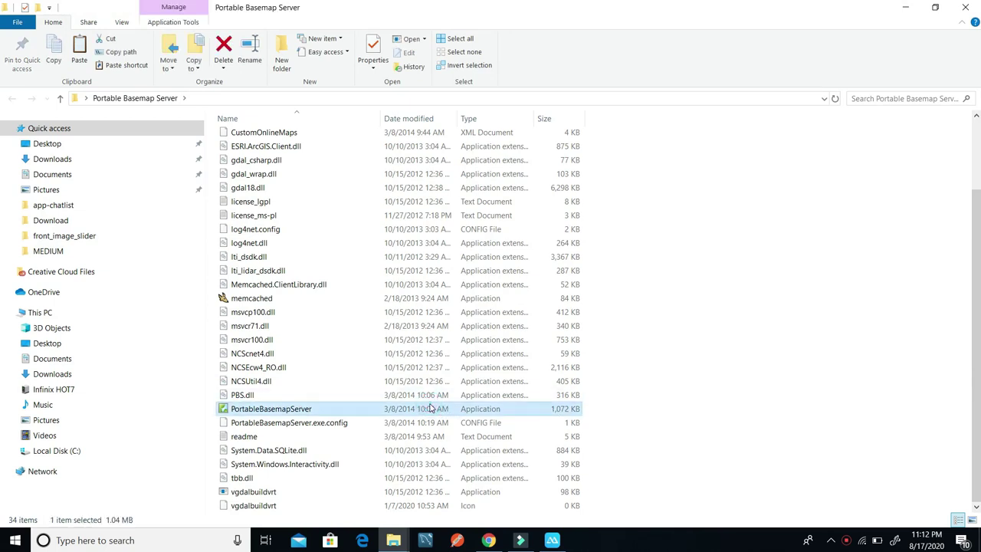
right_click(431, 409)
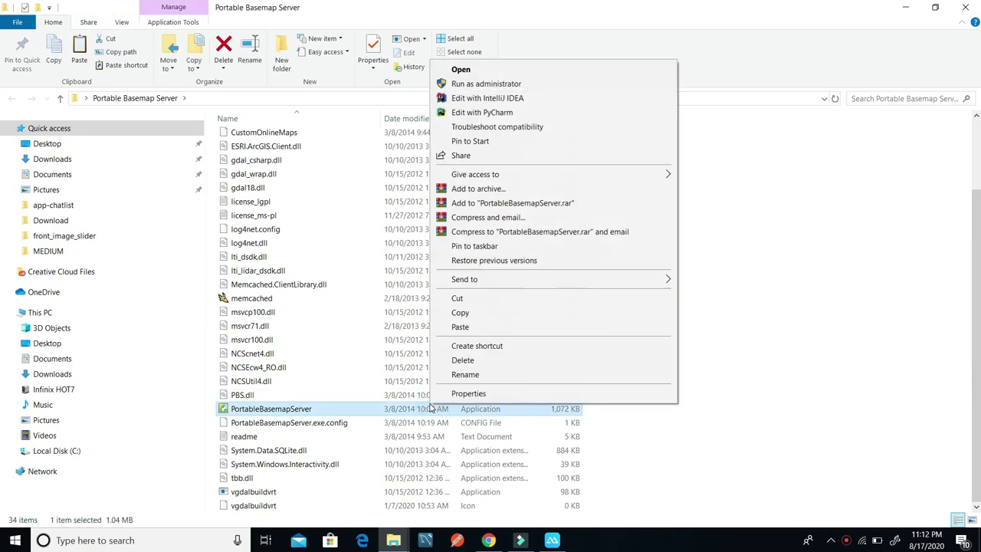
left_click(478, 83)
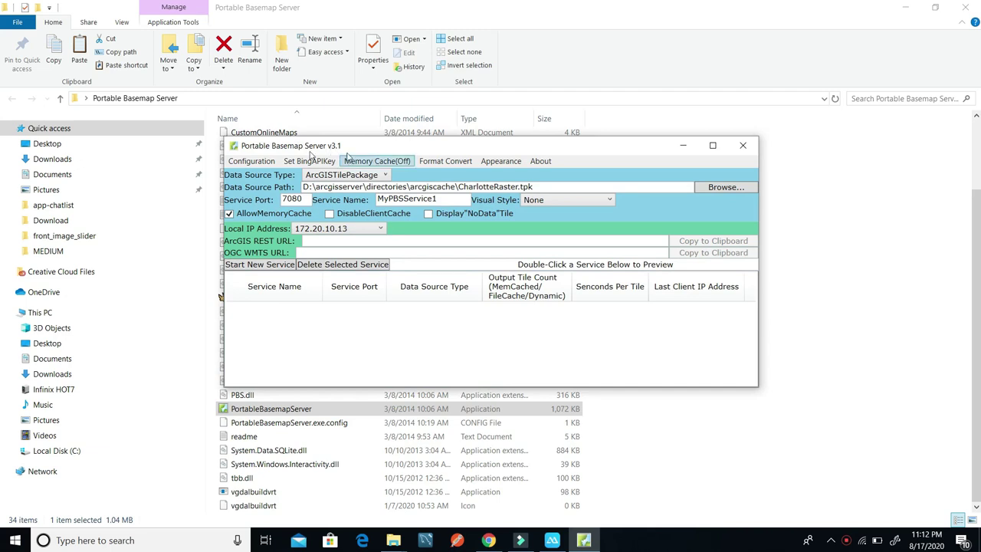
Choose Format Convert > OnlineMaps-->MBTiles... to open the converter
left_click(447, 162)
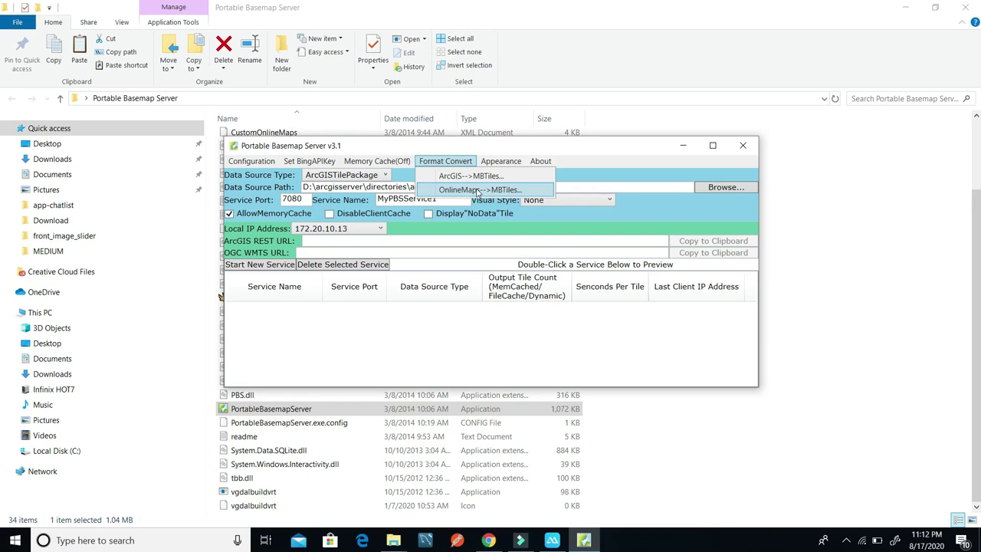
left_click(478, 191)
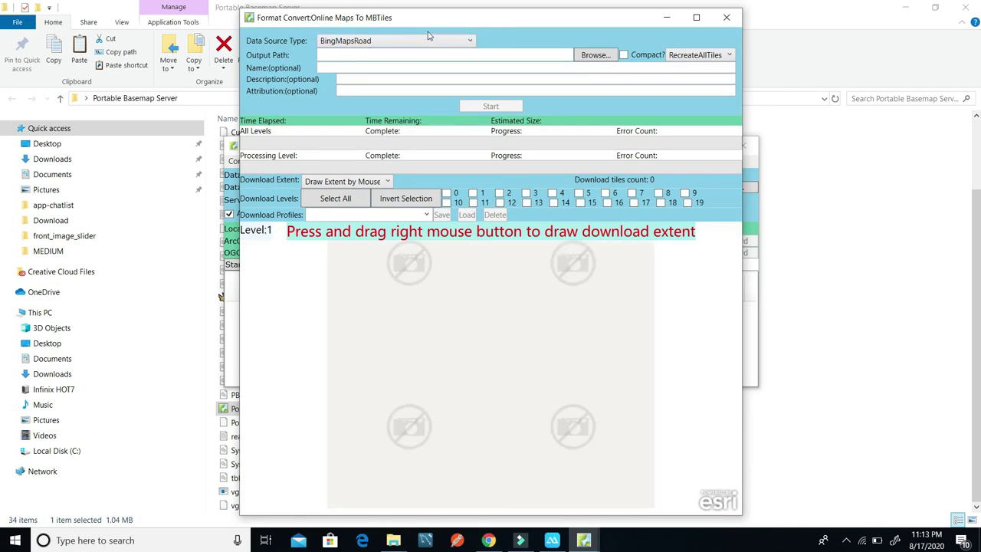
Set the Data Source Type to OpenStreetMap after briefly trying GoogleMapsImagery
left_click(451, 44)
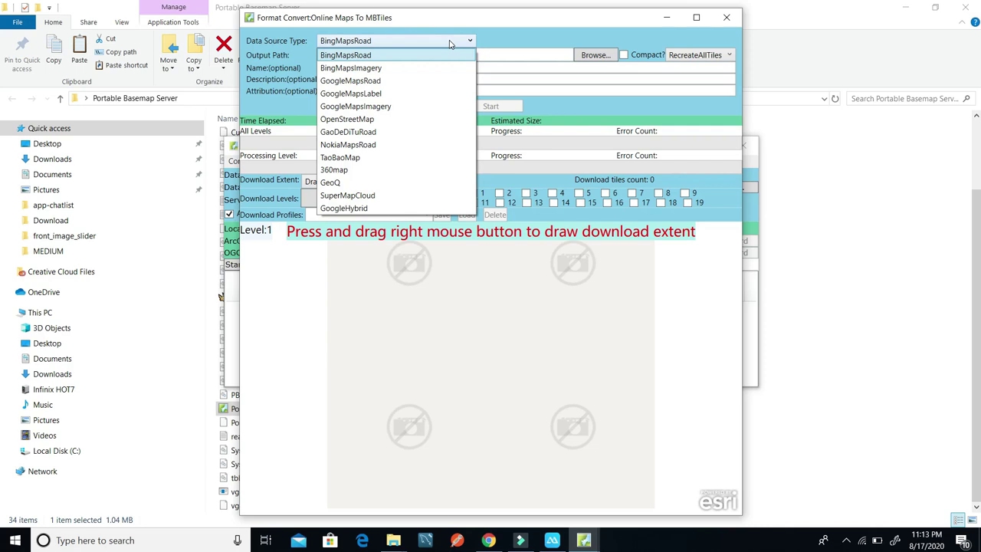
left_click(406, 107)
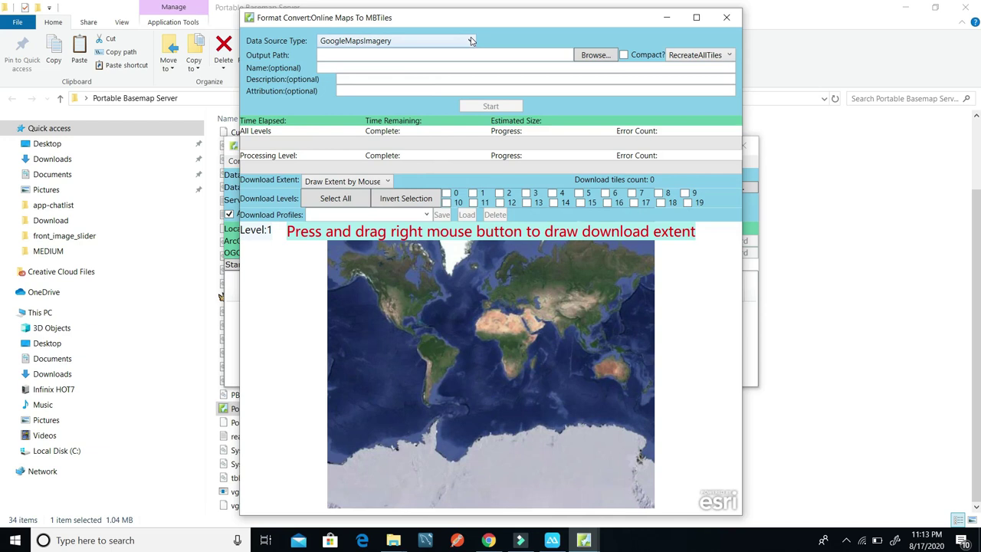
left_click(471, 41)
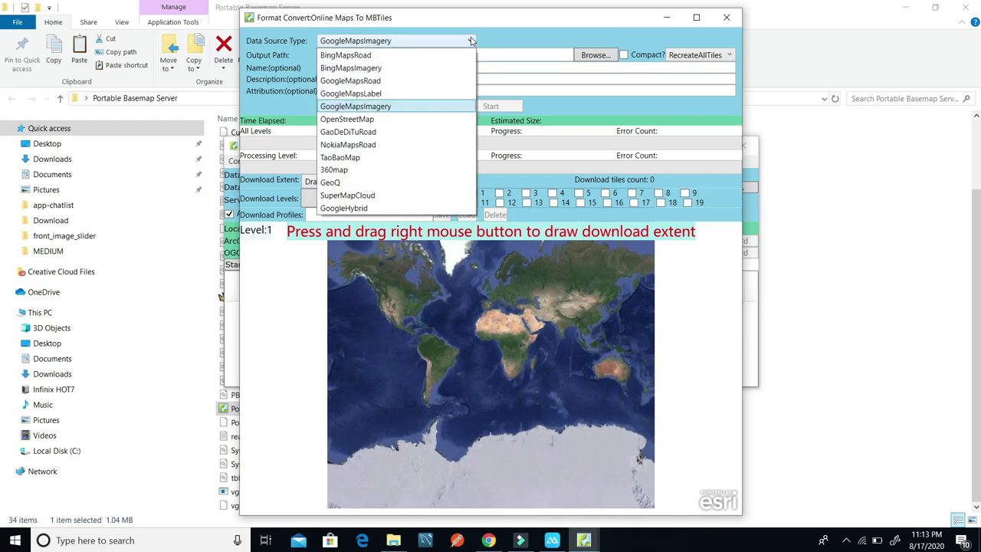
left_click(385, 121)
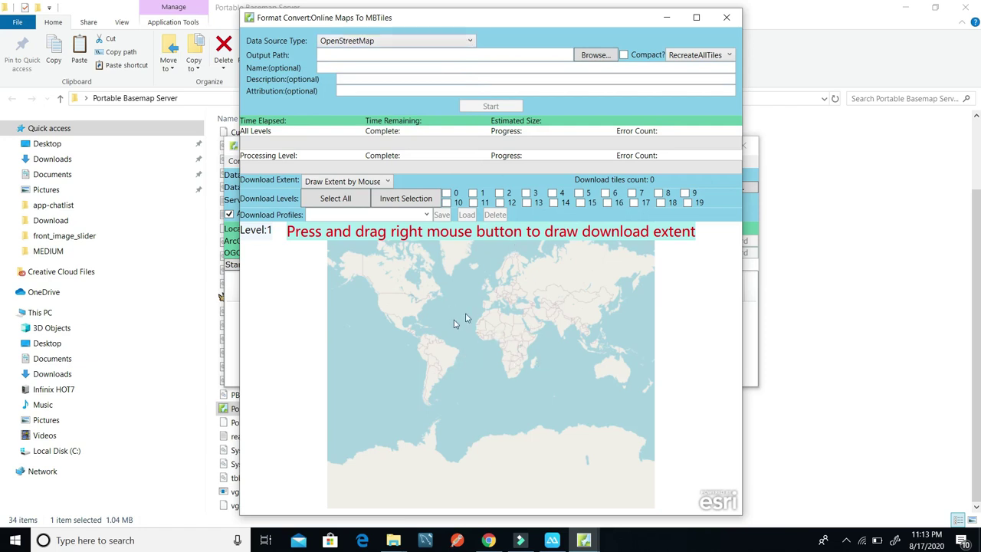
left_click(471, 43)
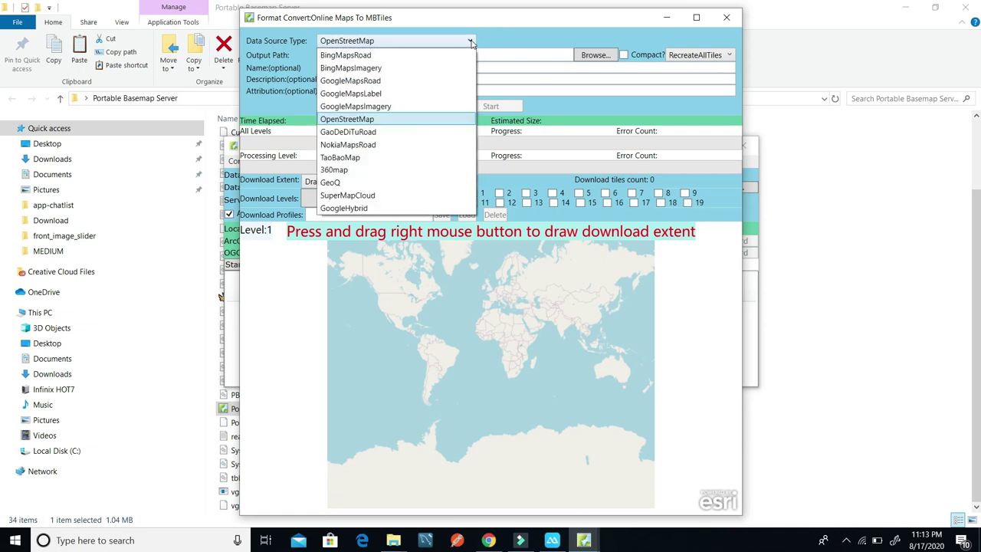
left_click(439, 125)
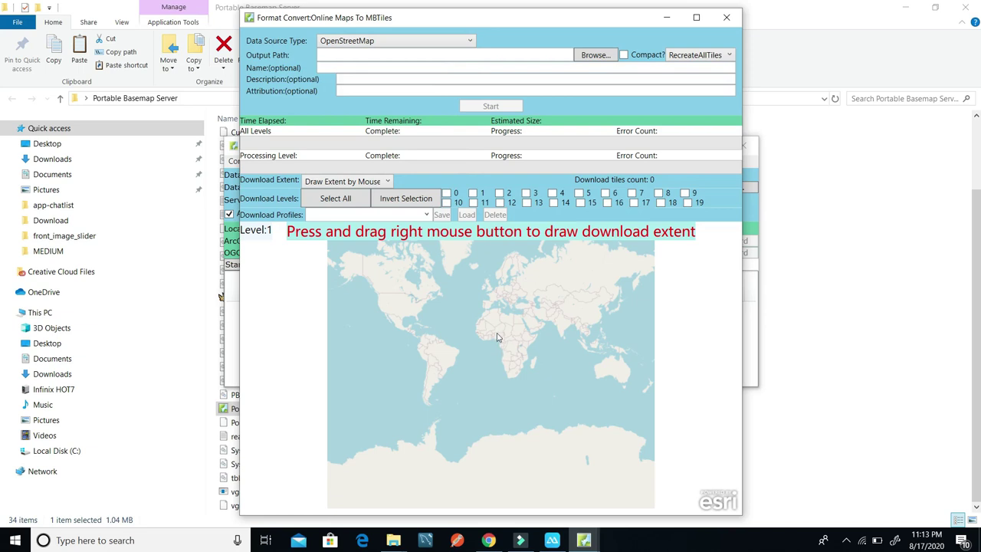
Save the conversion output as vectorlagos.mbtiles in the Desktop MEDIUM folder
left_click(591, 53)
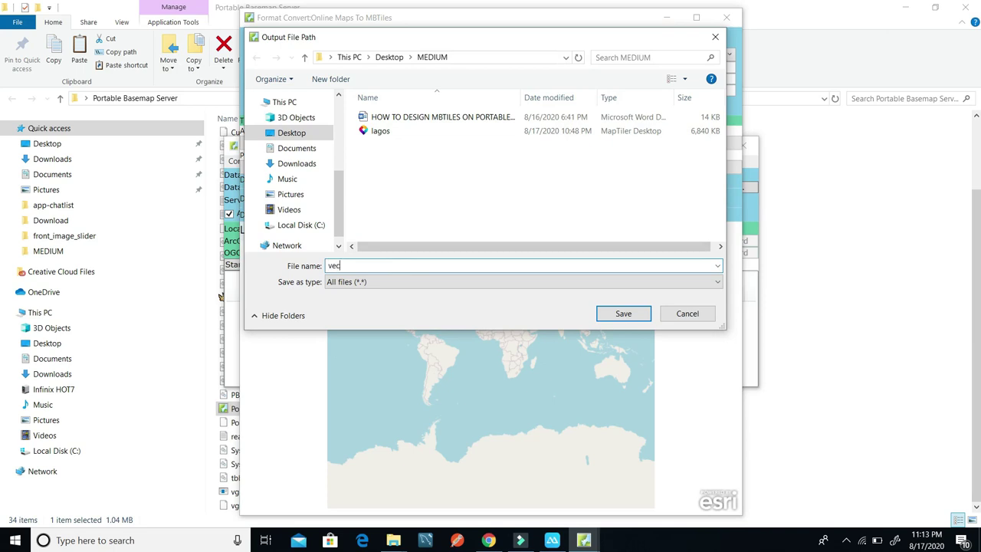
type("vectorlagos")
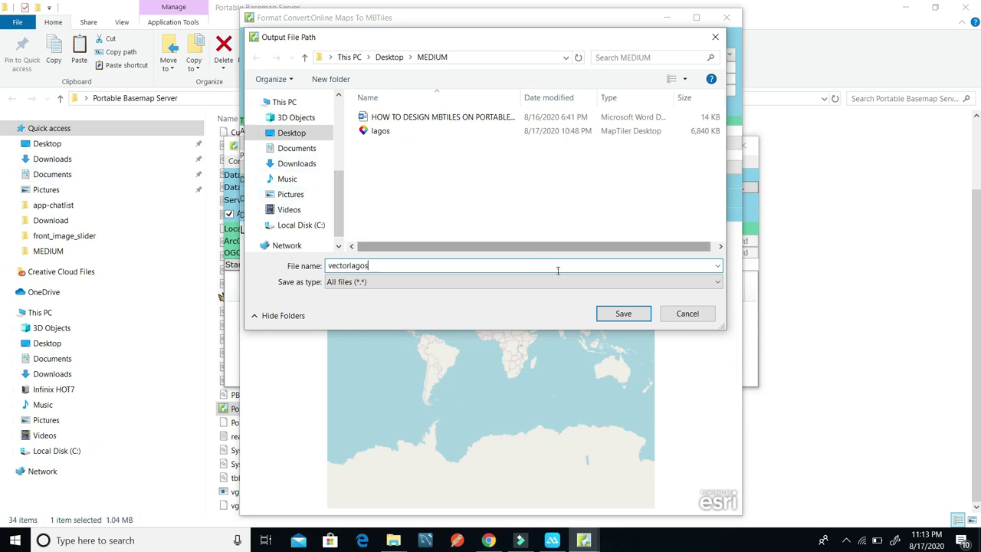
left_click(621, 314)
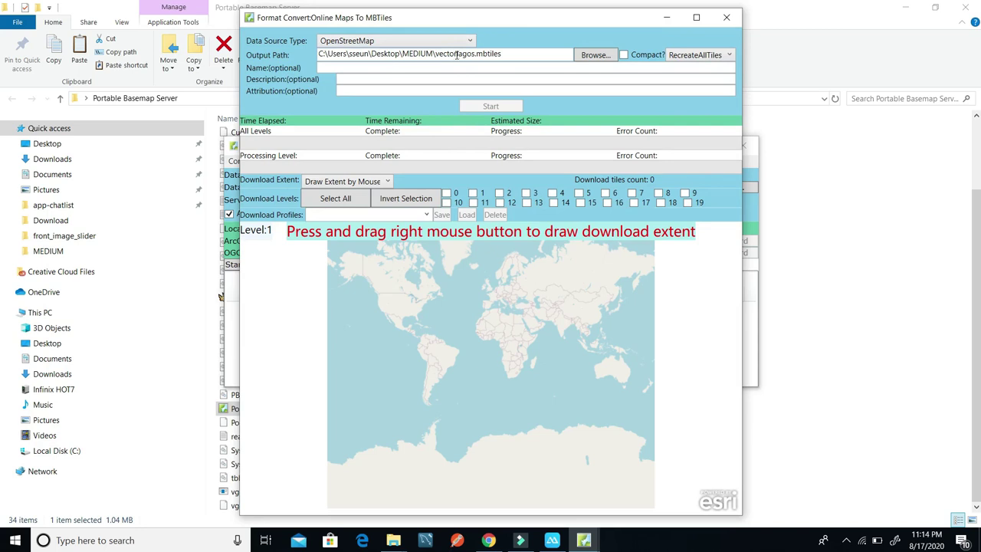
Tick all download levels 0 through 19 with Select All
left_click(335, 197)
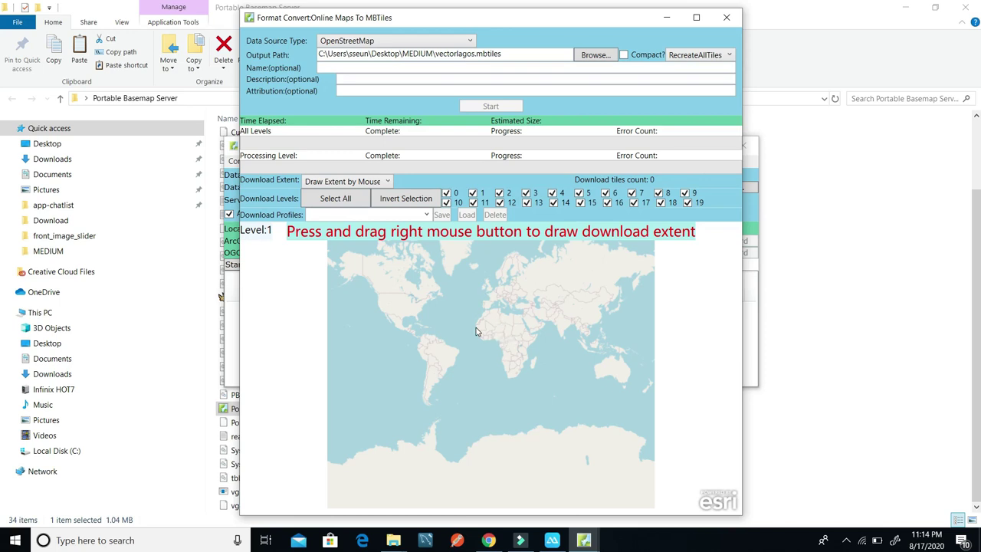
Zoom from Africa to Lagos at level 14, centre on Lagos Island and Apapa, and open Download Extent
scroll(475, 331, "up", 1)
scroll(504, 358, "up", 1)
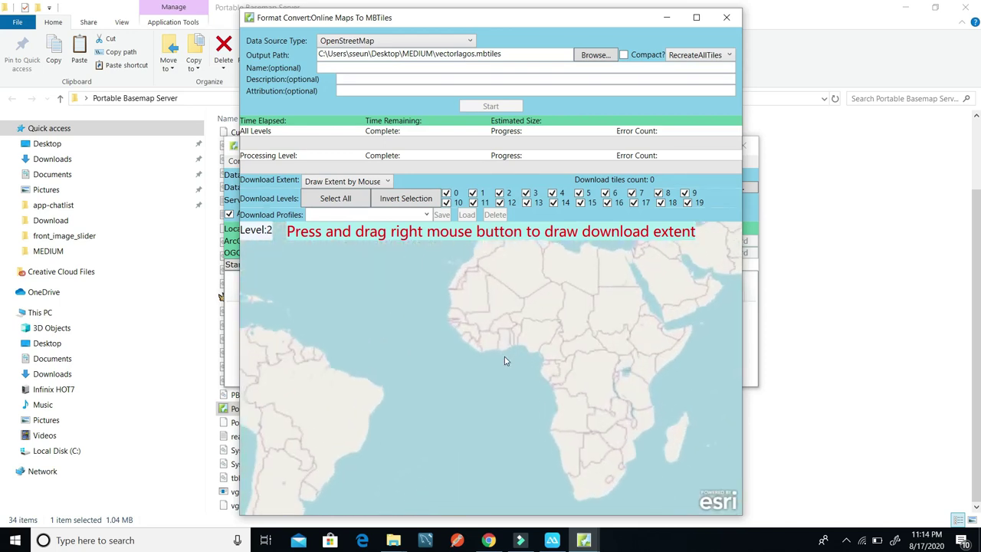
scroll(512, 349, "up", 2)
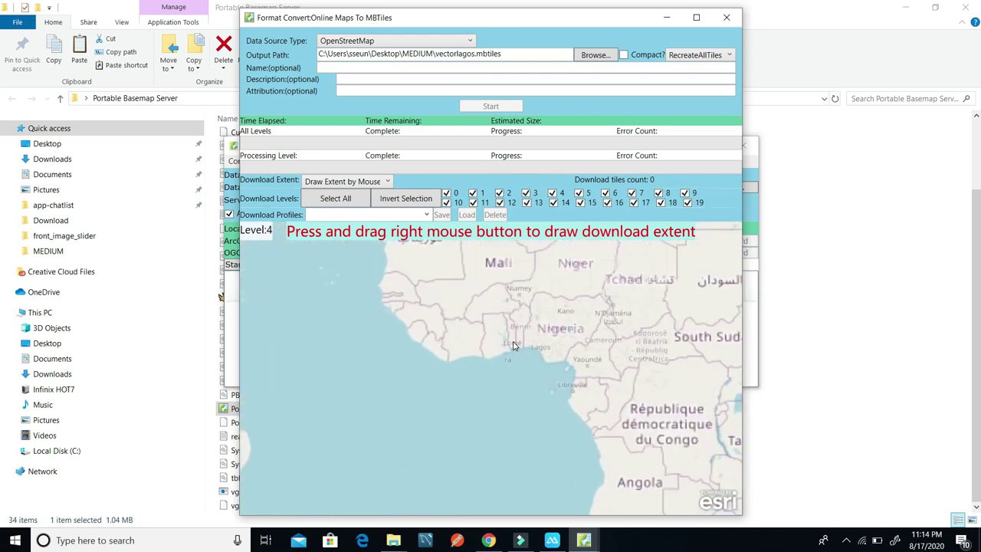
scroll(513, 346, "up", 1)
scroll(498, 370, "up", 1)
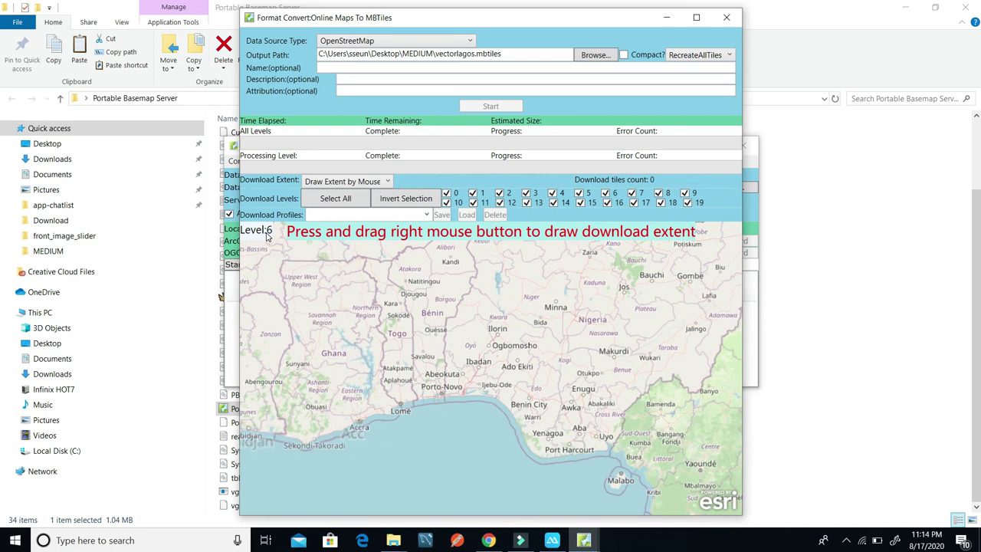
scroll(453, 380, "up", 1)
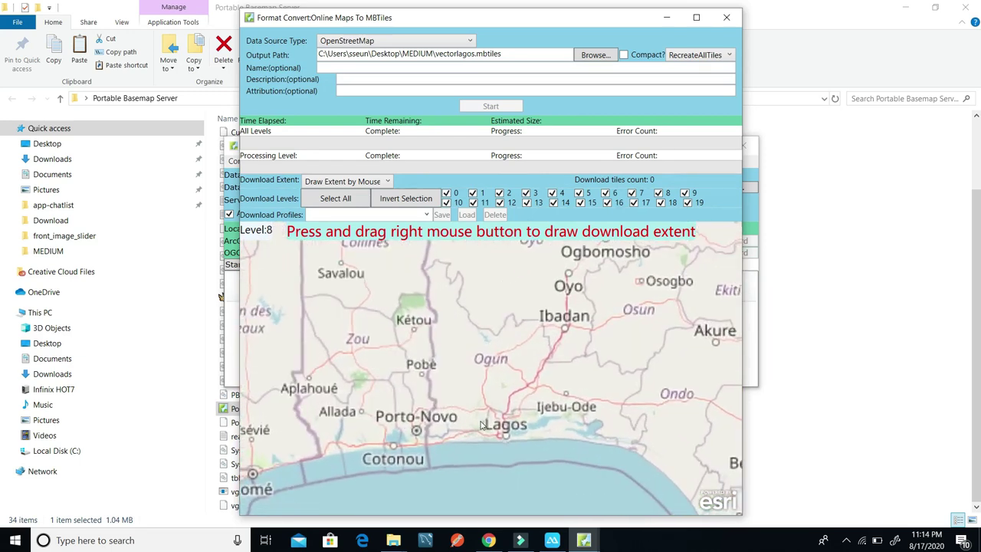
scroll(463, 377, "up", 2)
scroll(464, 377, "up", 1)
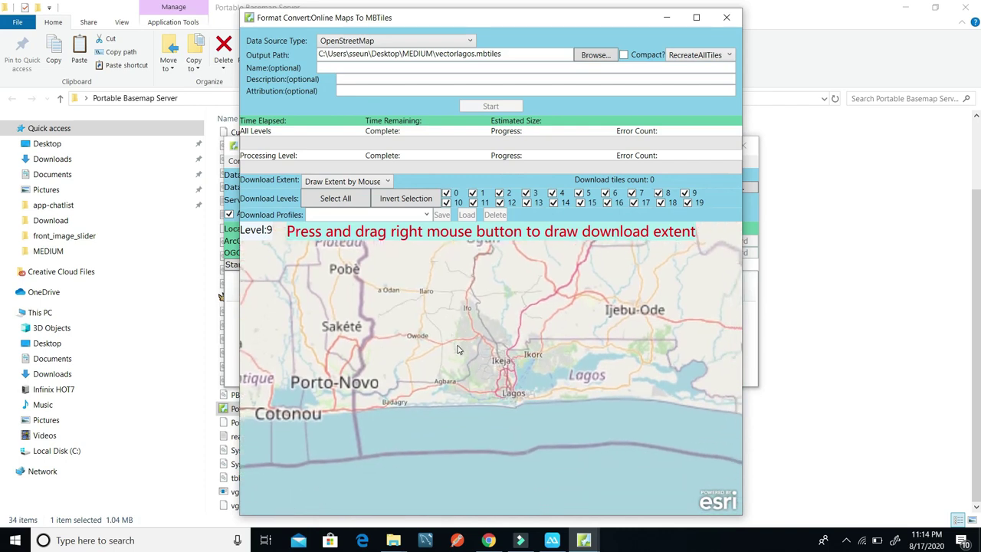
scroll(458, 350, "up", 1)
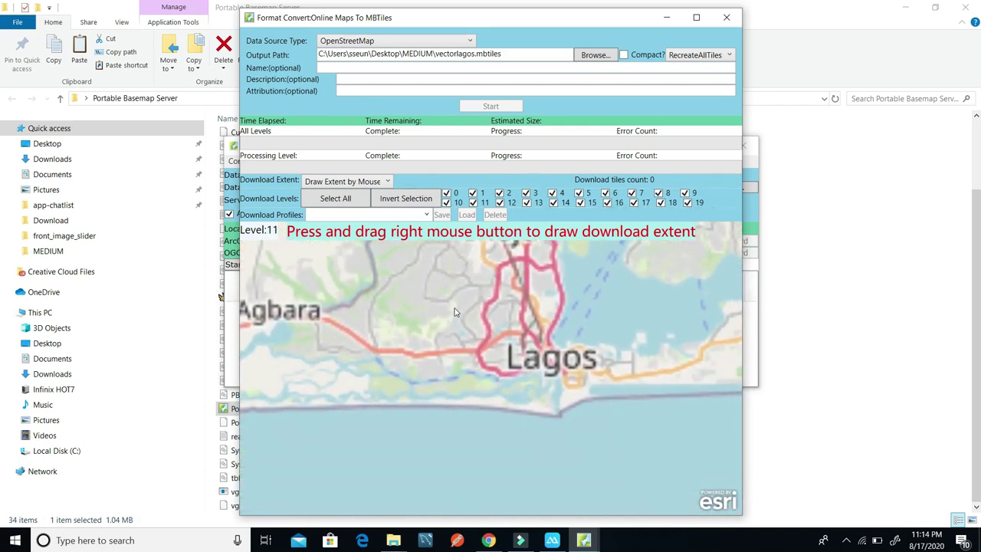
scroll(454, 312, "up", 1)
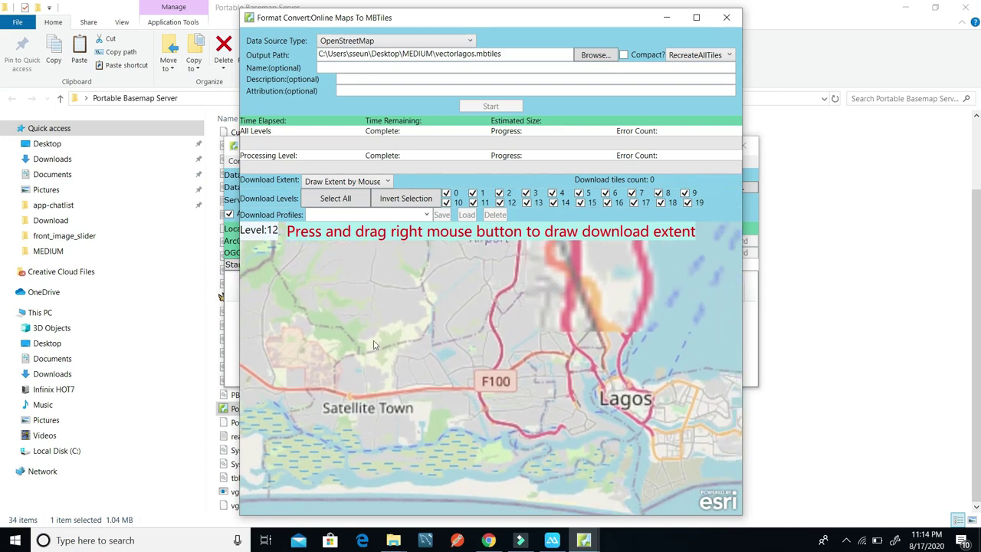
scroll(477, 360, "up", 1)
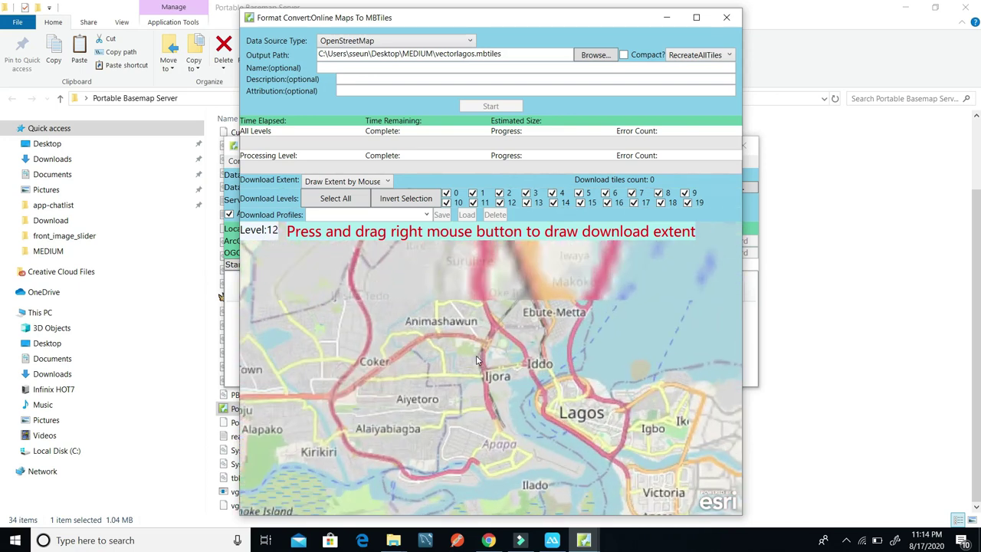
scroll(523, 388, "up", 1)
left_click_drag(583, 476, 410, 290)
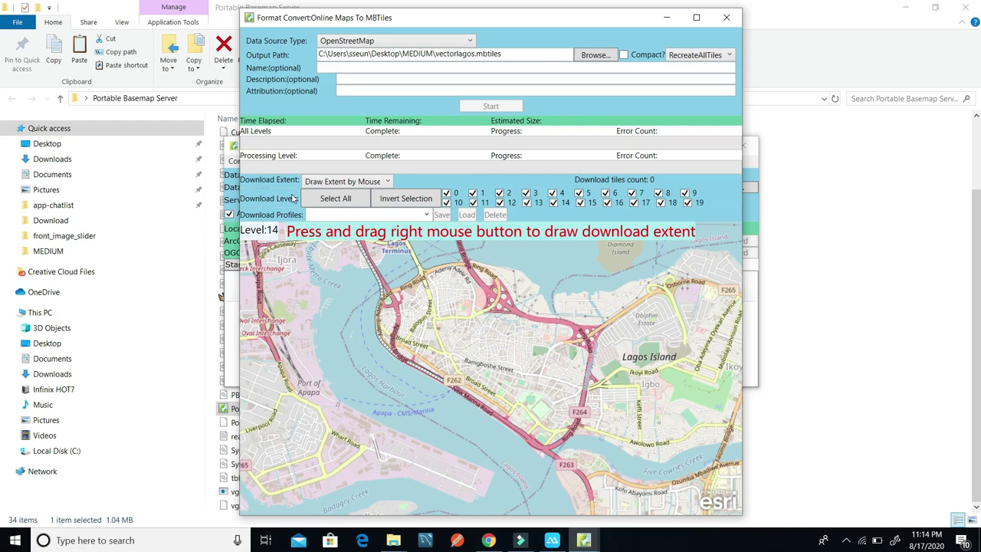
left_click(365, 182)
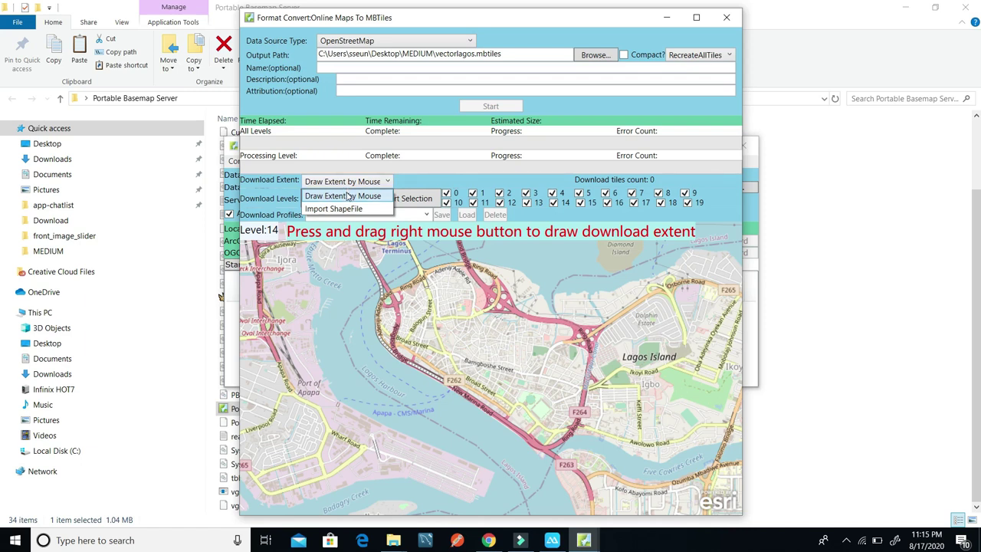
Draw a rectangle over central Lagos and download its 1,554 OpenStreetMap tiles into vectorlagos.mbtiles
left_click(347, 196)
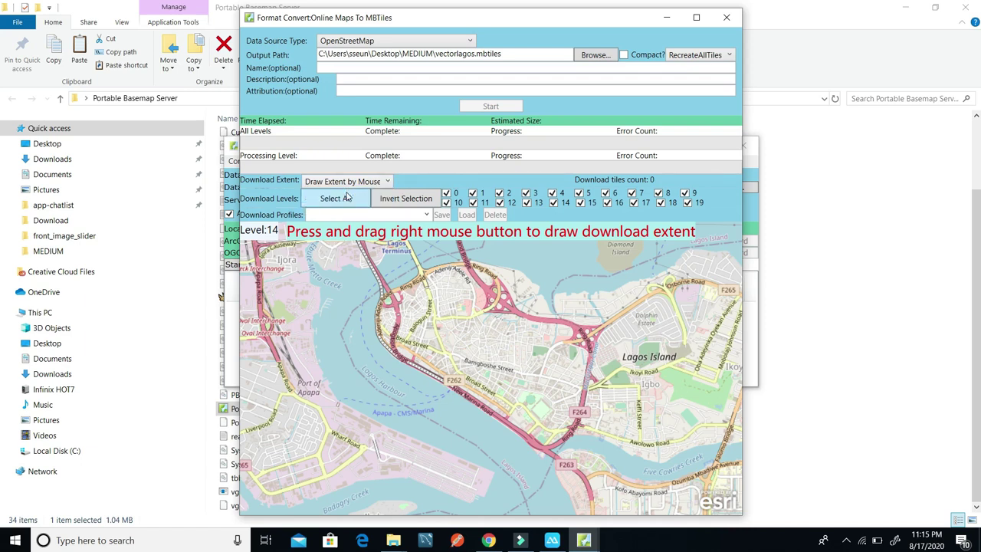
right_click(388, 285)
left_click_drag(388, 276, 628, 423)
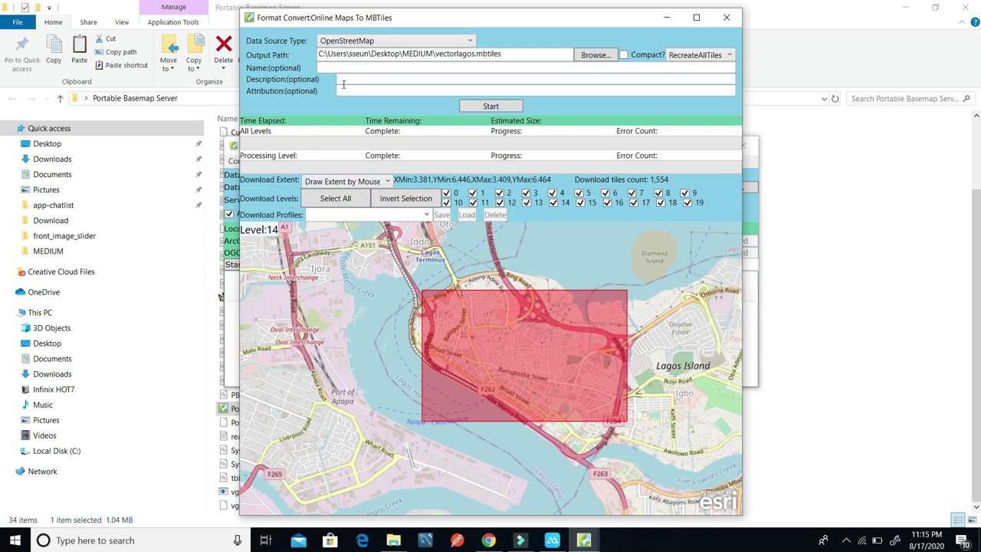
left_click(489, 106)
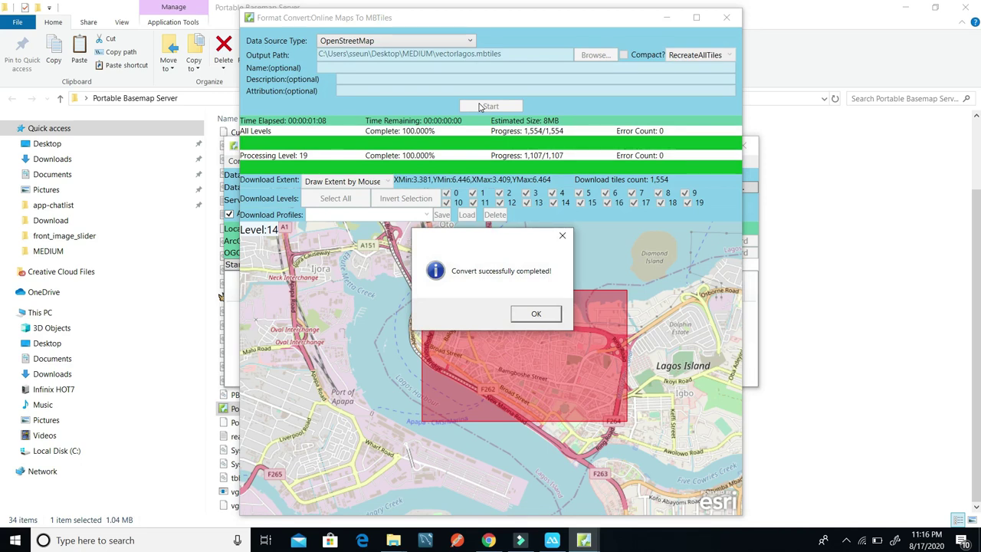
left_click(536, 316)
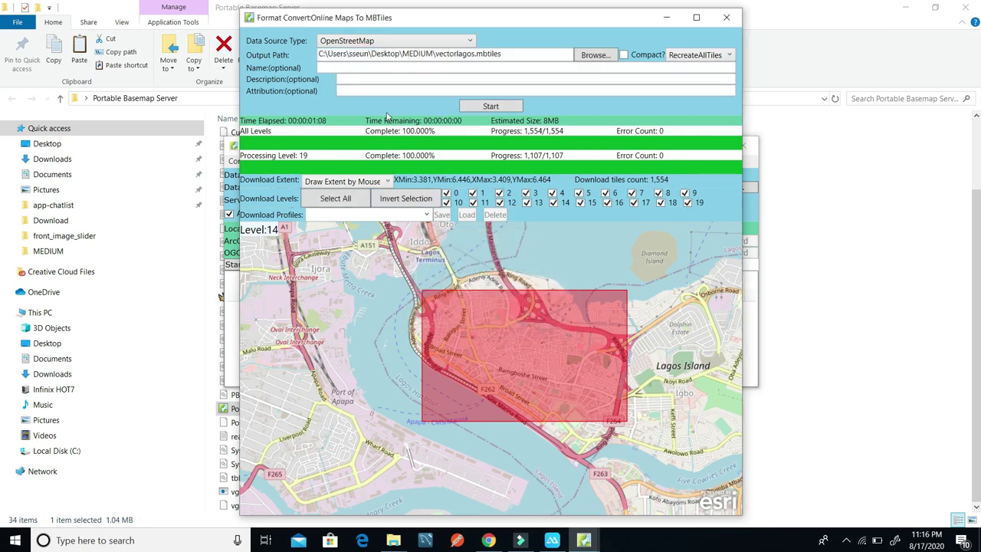
Switch the source to GoogleMapsImagery and decline overwriting vectorlagos.mbtiles
left_click(471, 40)
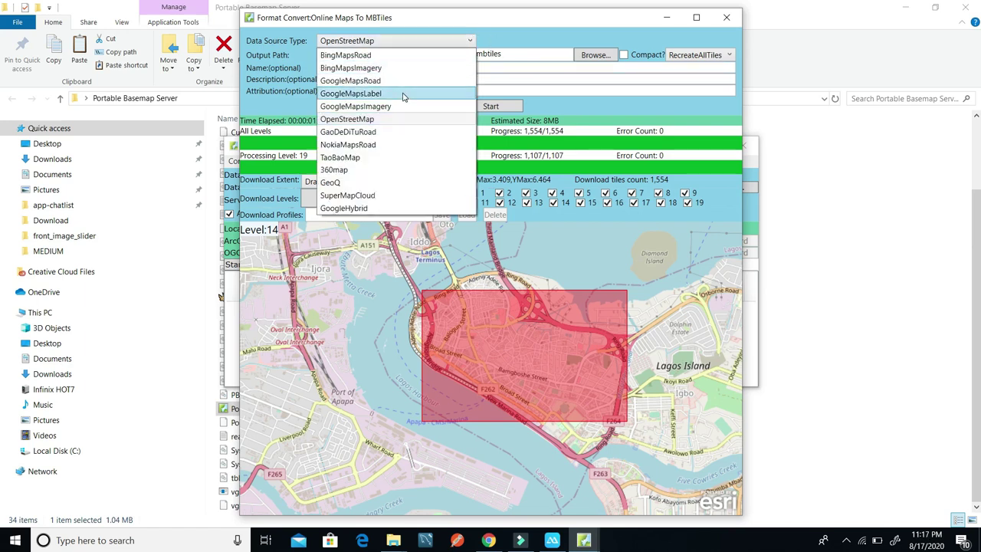
left_click(399, 107)
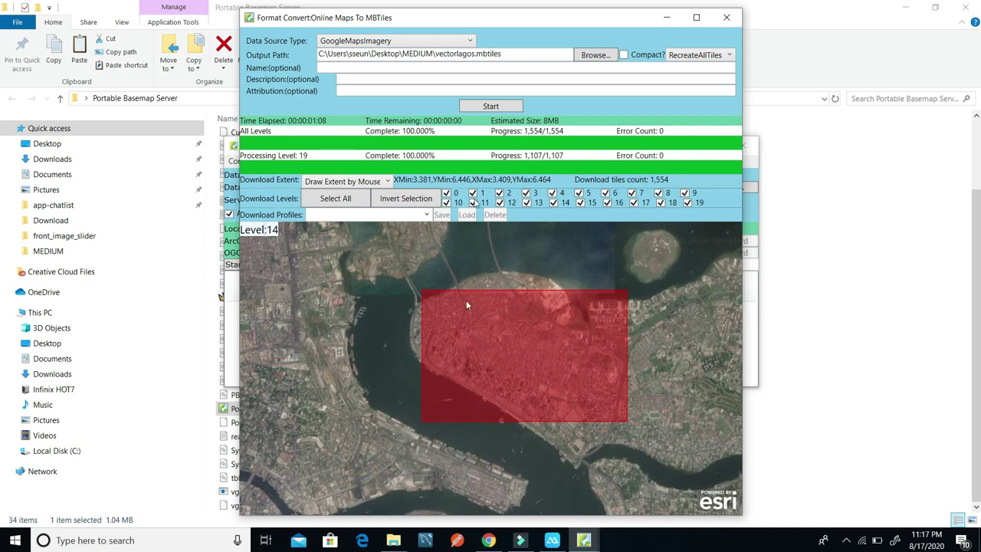
left_click(494, 107)
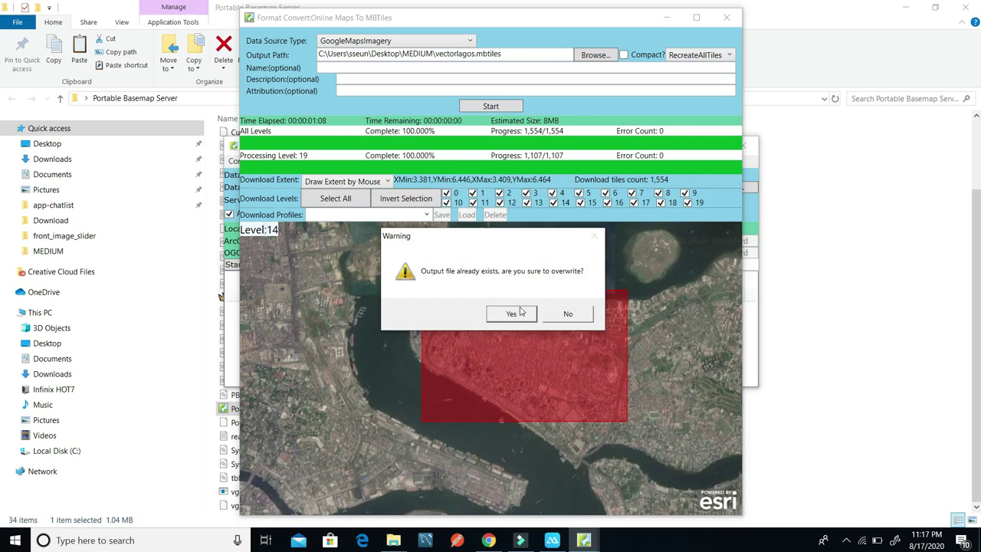
left_click(567, 314)
Set the new output file to rasterlagos.mbtiles
left_click(595, 58)
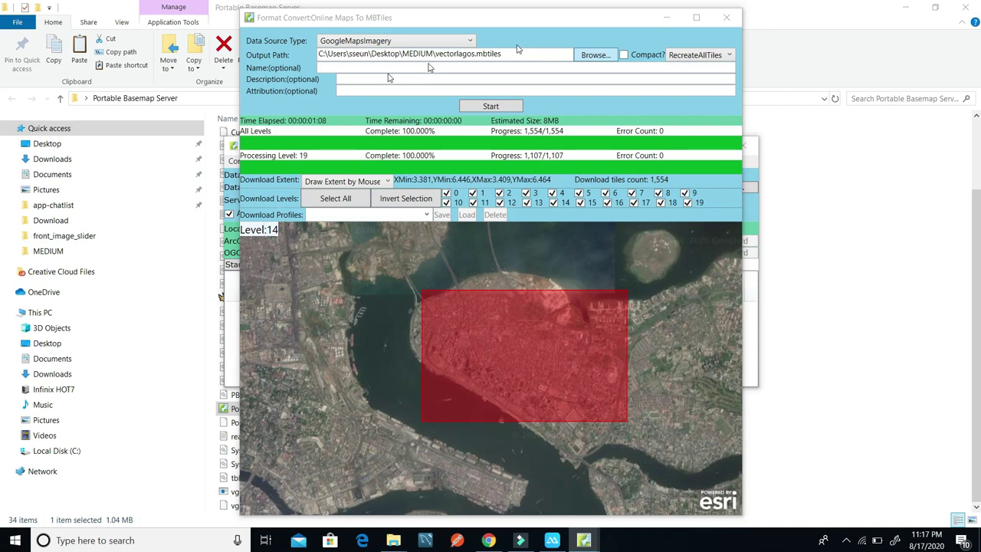
type("rasterlagos")
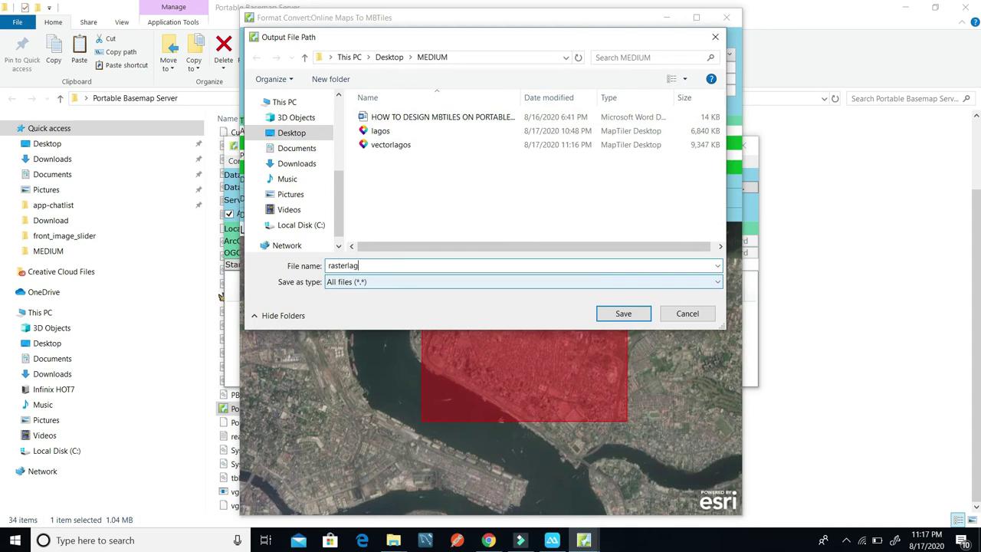
left_click(624, 313)
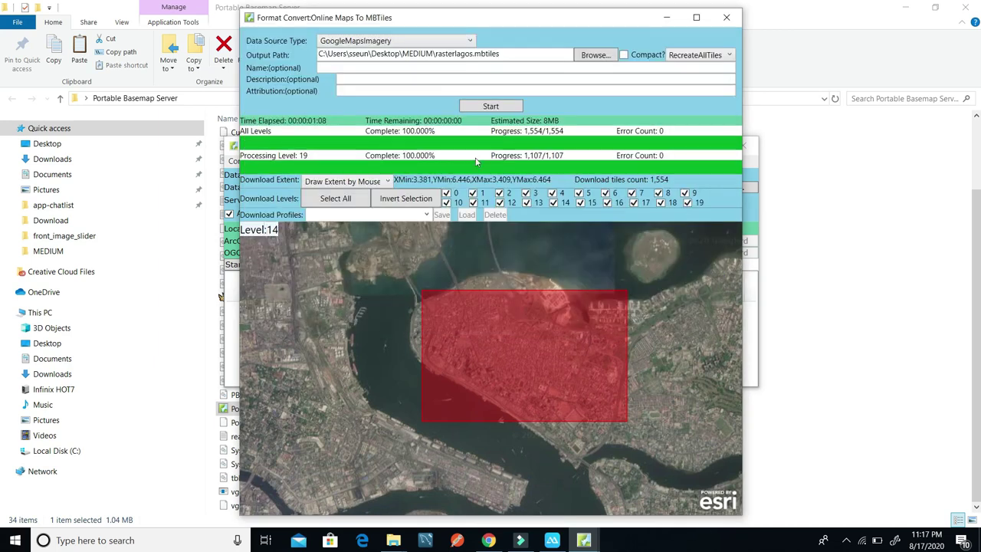
Finish the rasterlagos.mbtiles satellite conversion (1,554 tiles, 13MB) and minimize the converter, server and Explorer windows
left_click(491, 107)
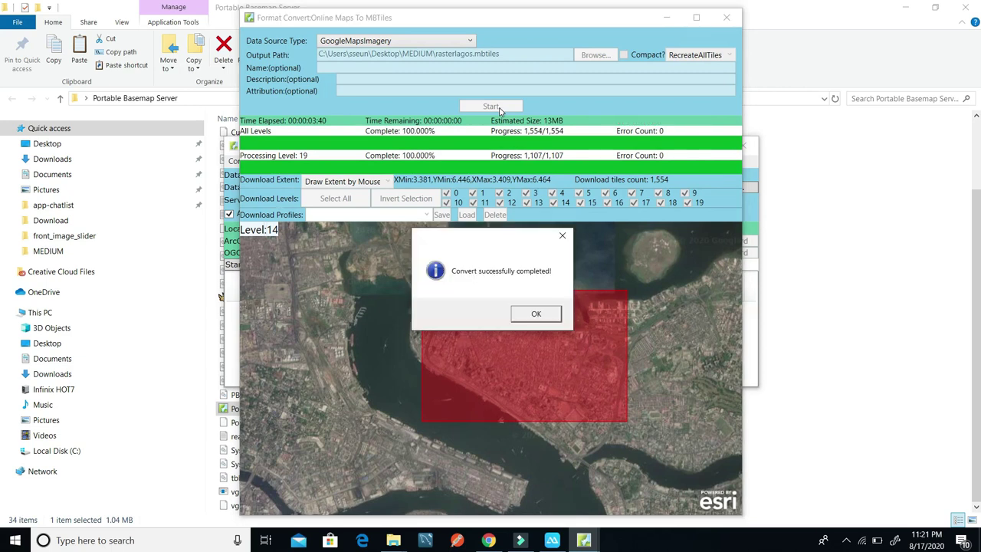
left_click(533, 315)
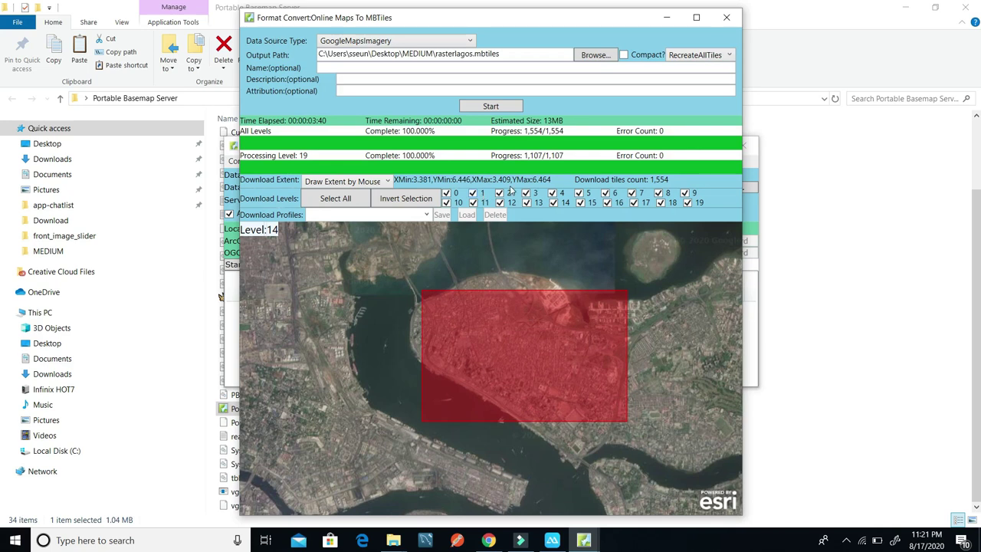
left_click(668, 22)
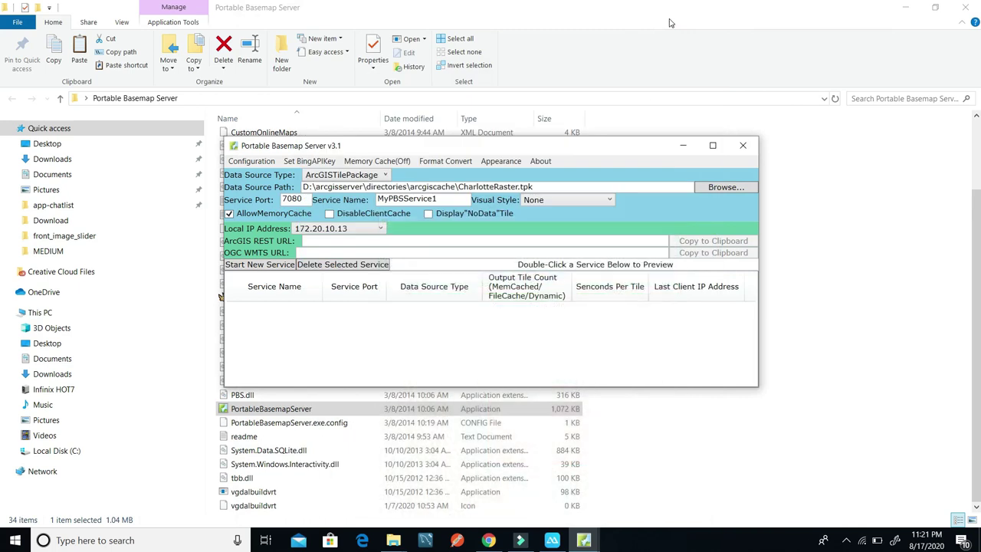
left_click(683, 146)
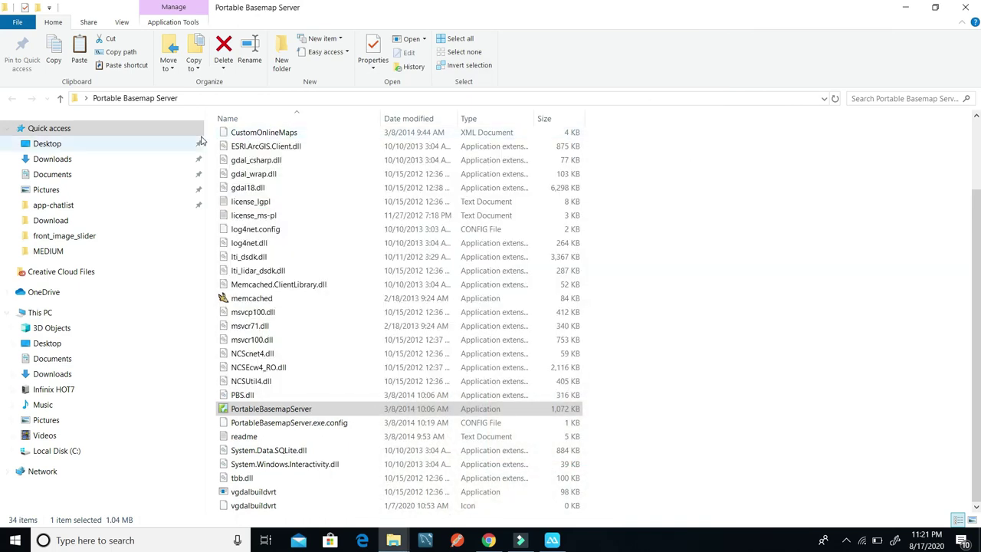
left_click(905, 7)
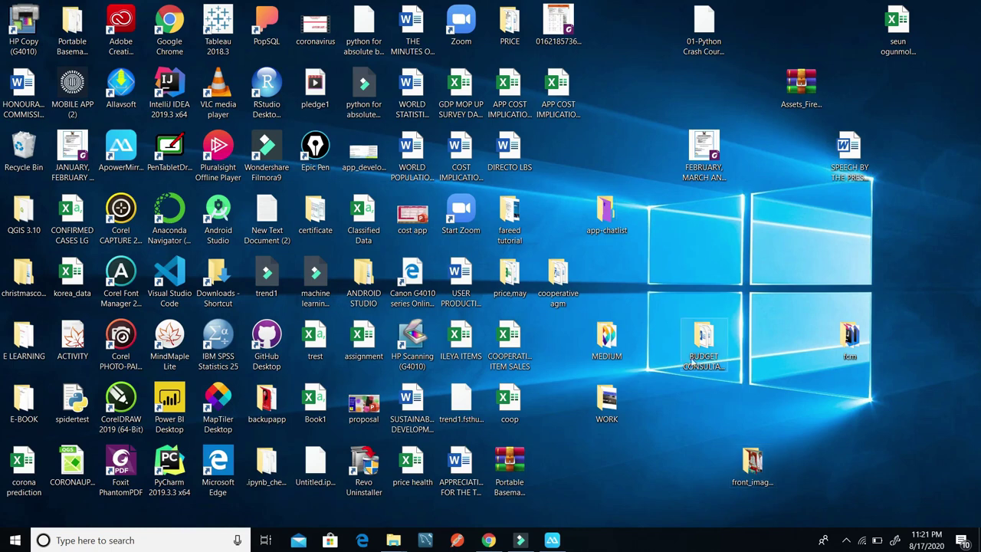
Select rasterlagos and vectorlagos in the MEDIUM folder and go to the Infinix HOT7 phone
double_click(606, 336)
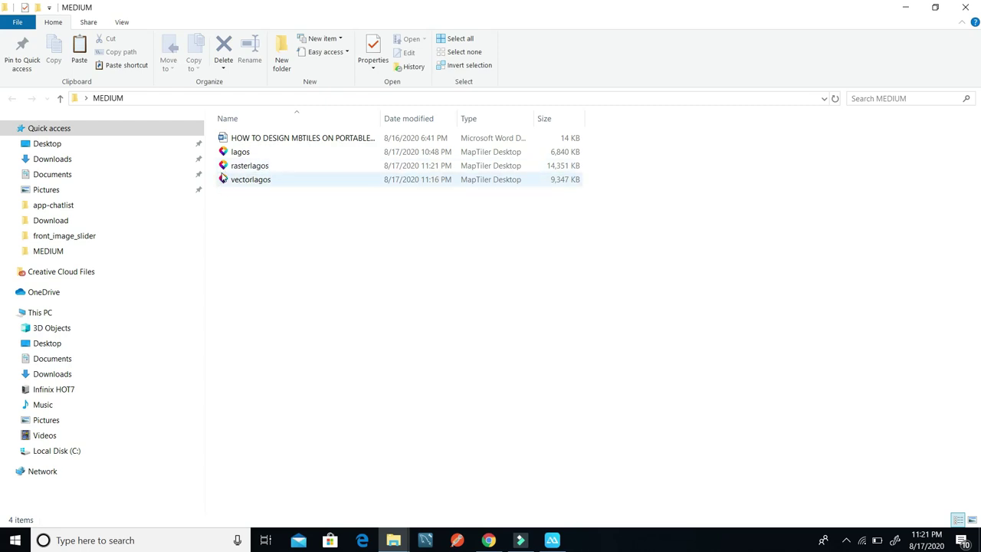
left_click(265, 180)
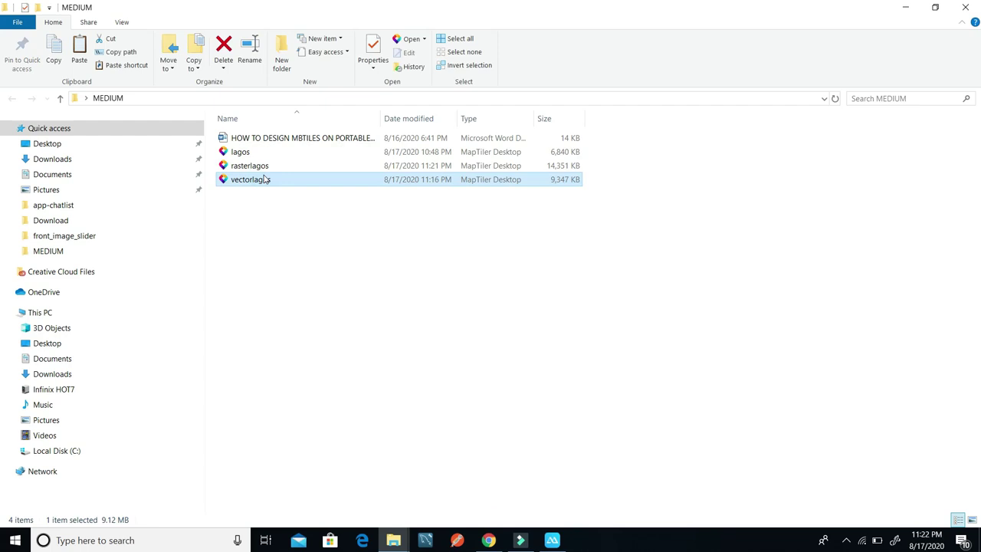
left_click(264, 166, "ctrl")
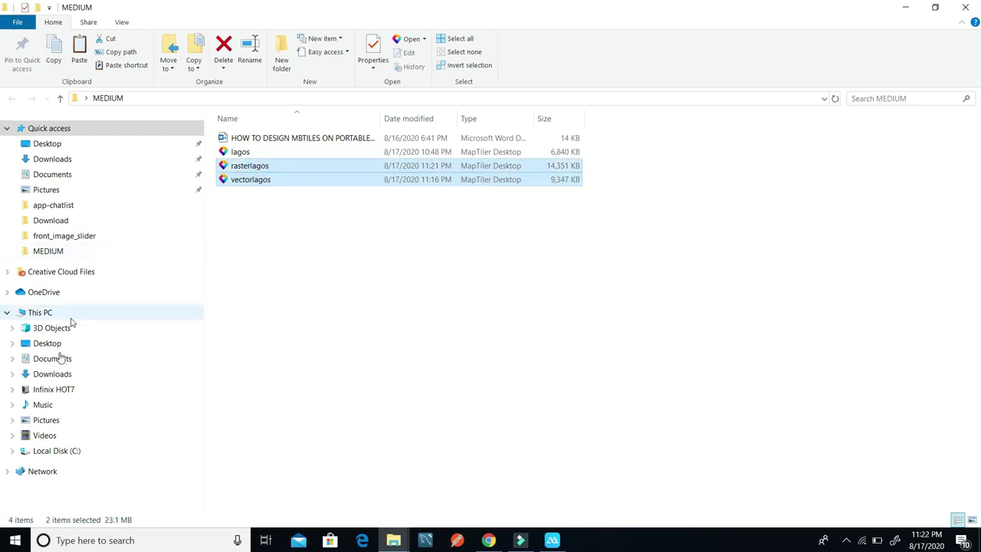
left_click(51, 392)
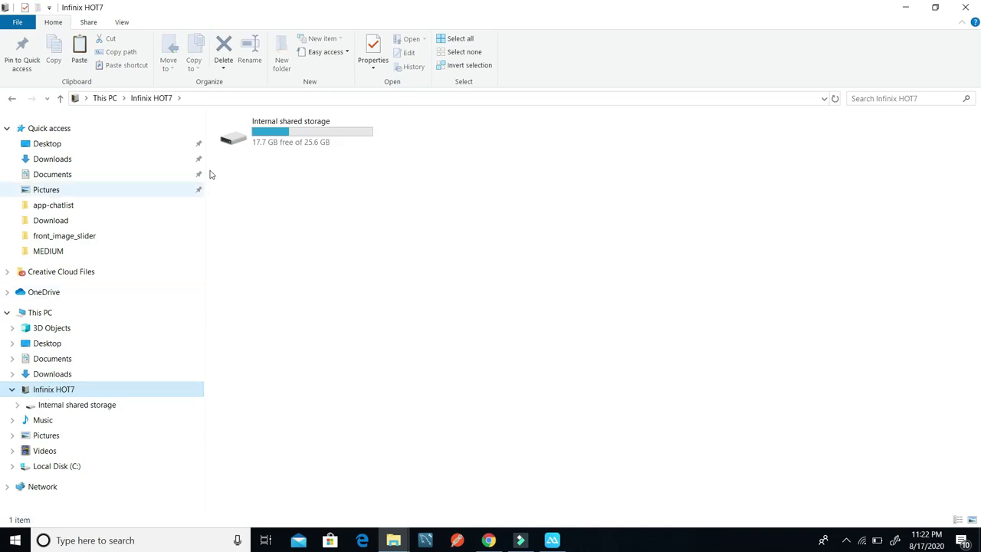
Paste the copied tile files into Internal shared storage > geoodk > OfflineLayers
double_click(276, 130)
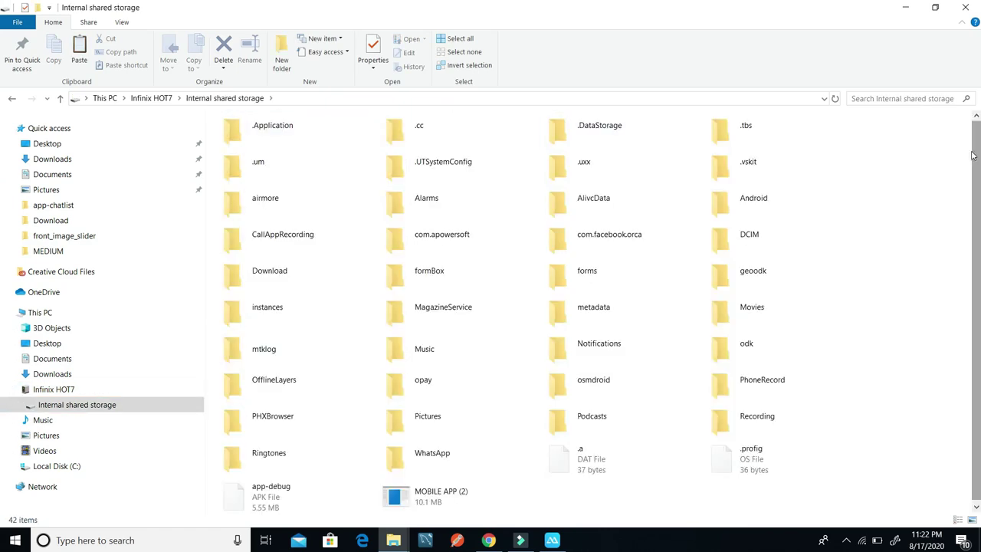
scroll(590, 307, "down", 1)
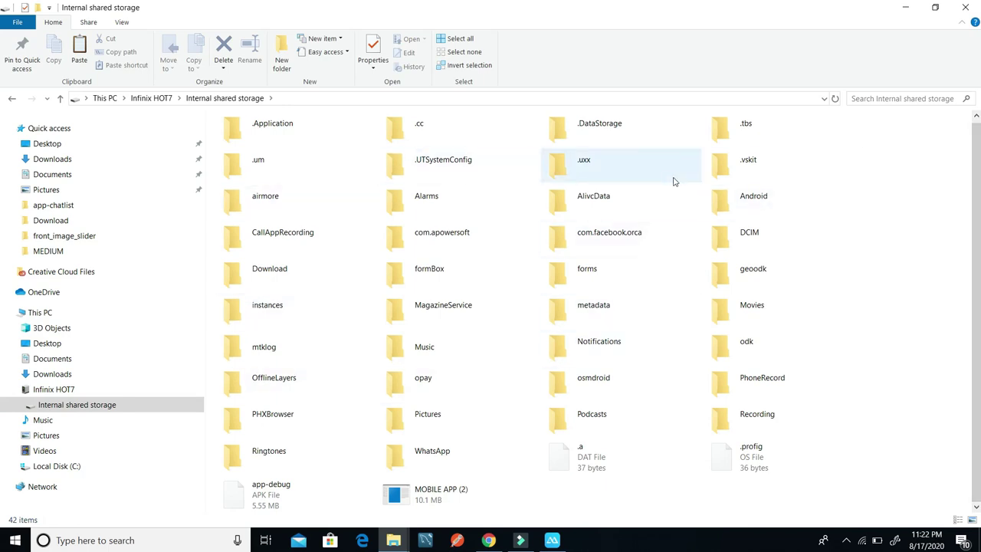
double_click(751, 281)
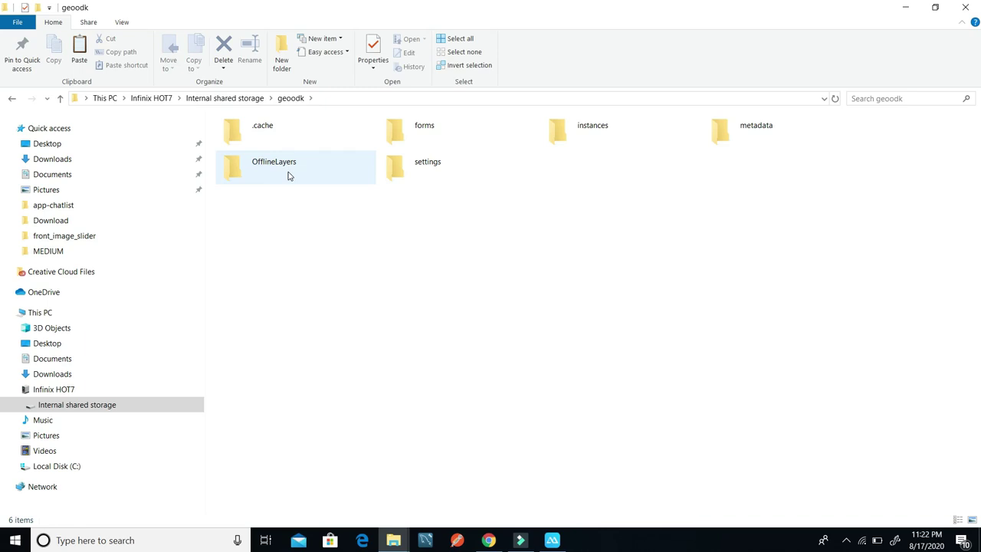
double_click(289, 175)
right_click(407, 235)
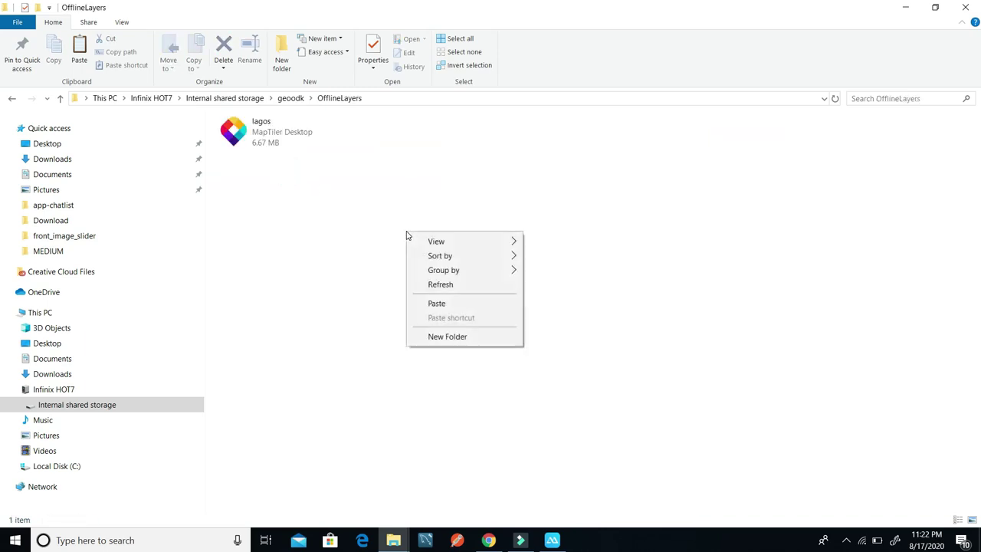
left_click(437, 304)
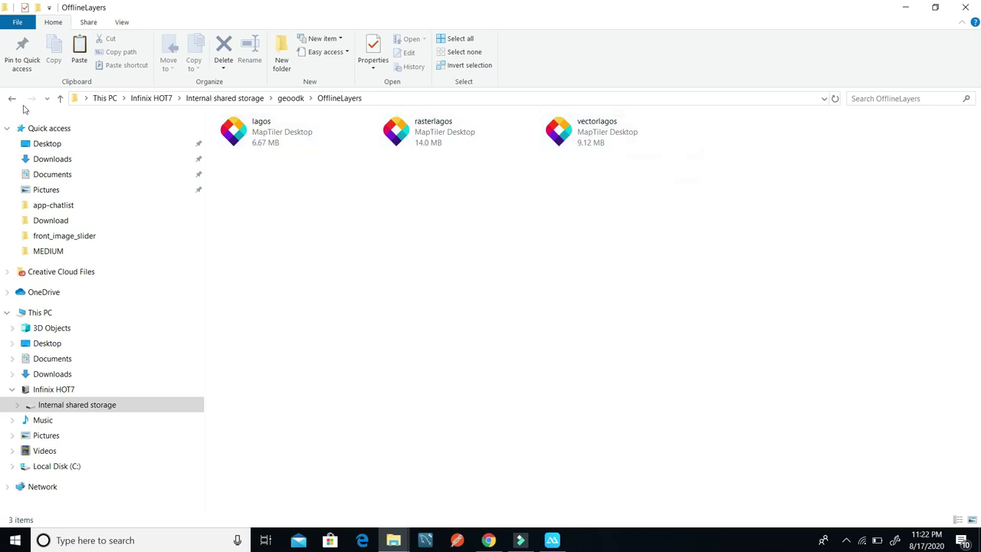
Reopen geoodk > OfflineLayers to confirm lagos, rasterlagos and vectorlagos are all there
left_click(63, 410)
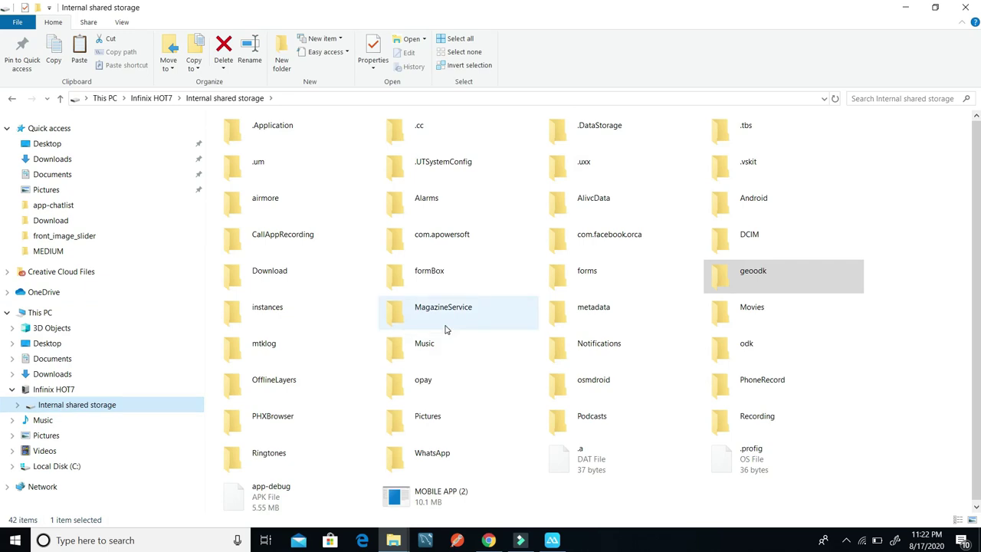
double_click(751, 282)
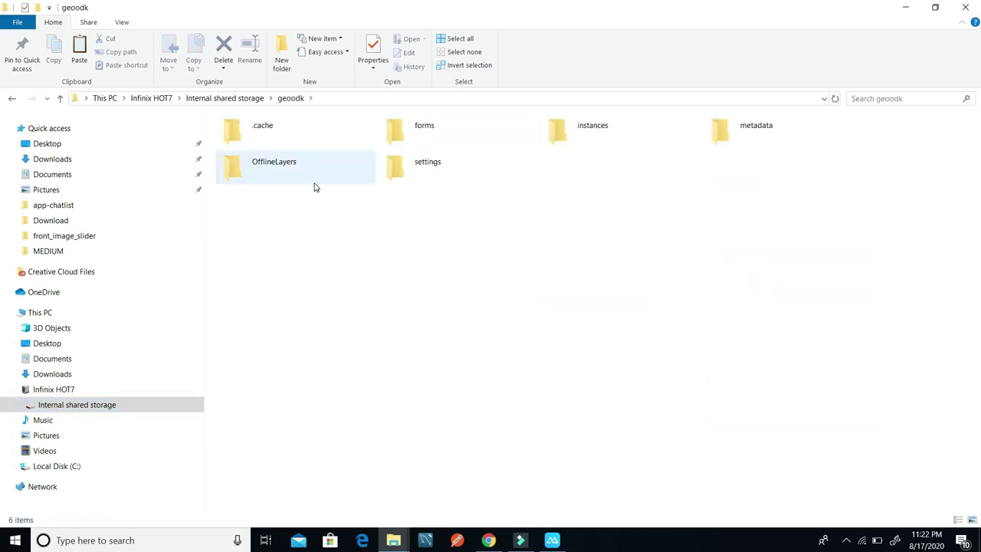
double_click(269, 181)
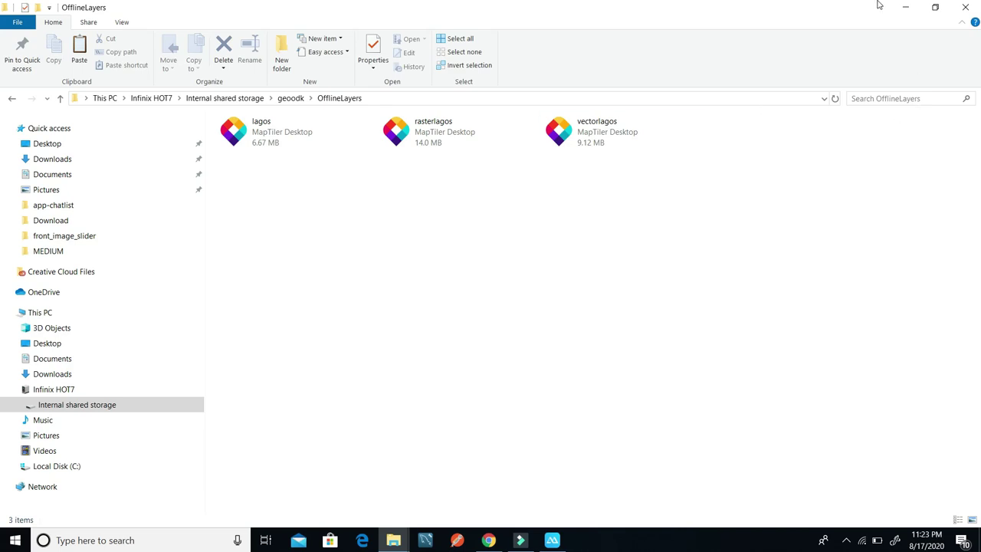
Close Explorer, unlock the phone mirrored in ApowerMirror with its PIN, and cancel the power menu
left_click(964, 7)
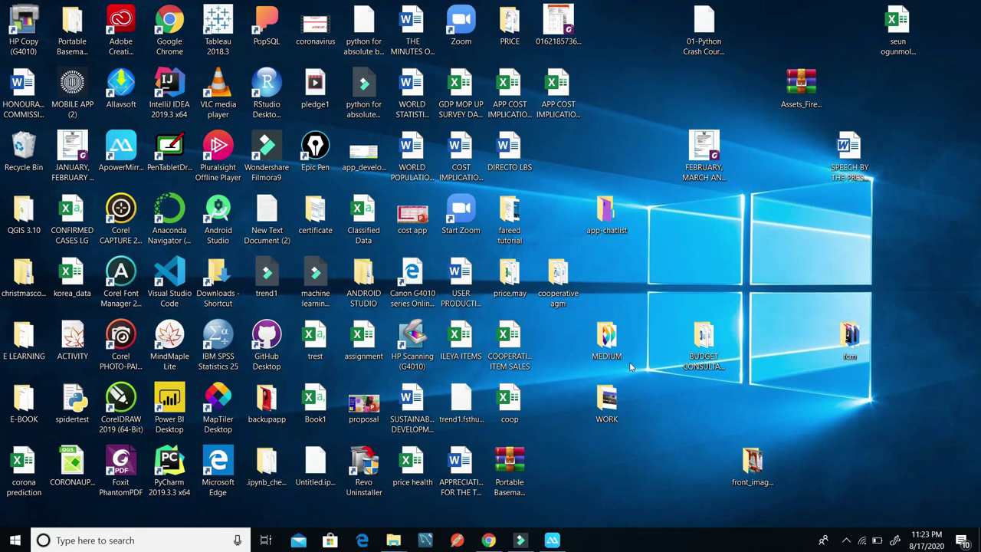
left_click(552, 540)
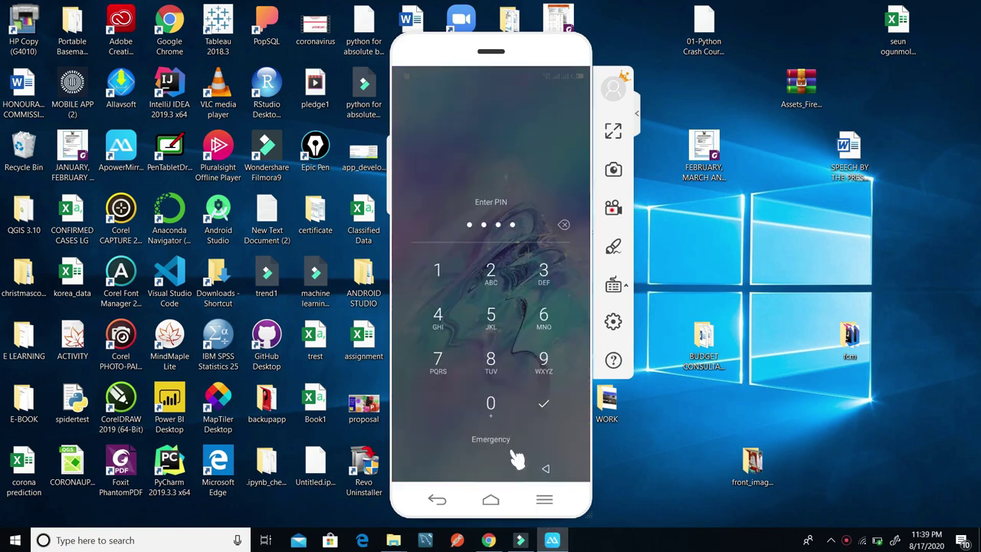
left_click(545, 406)
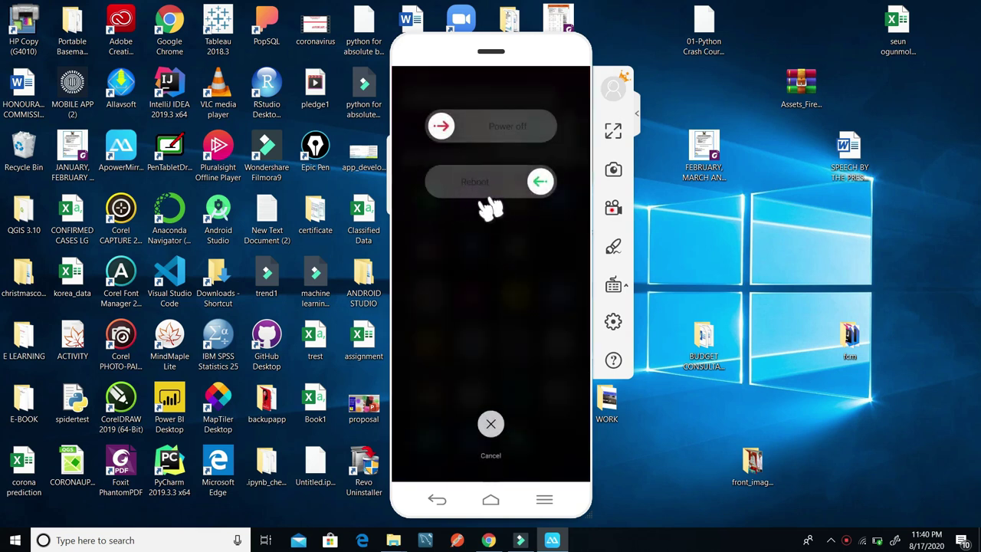
left_click(490, 424)
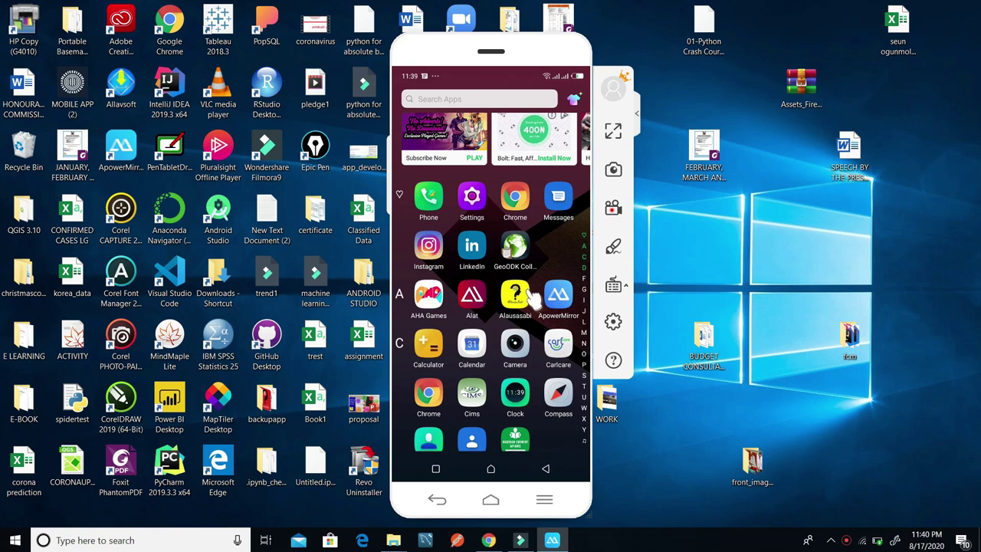
Launch GeoODK Collect, pick rasterlagos.mbtiles as the offline layer, and pan and zoom around Lagos
left_click(517, 248)
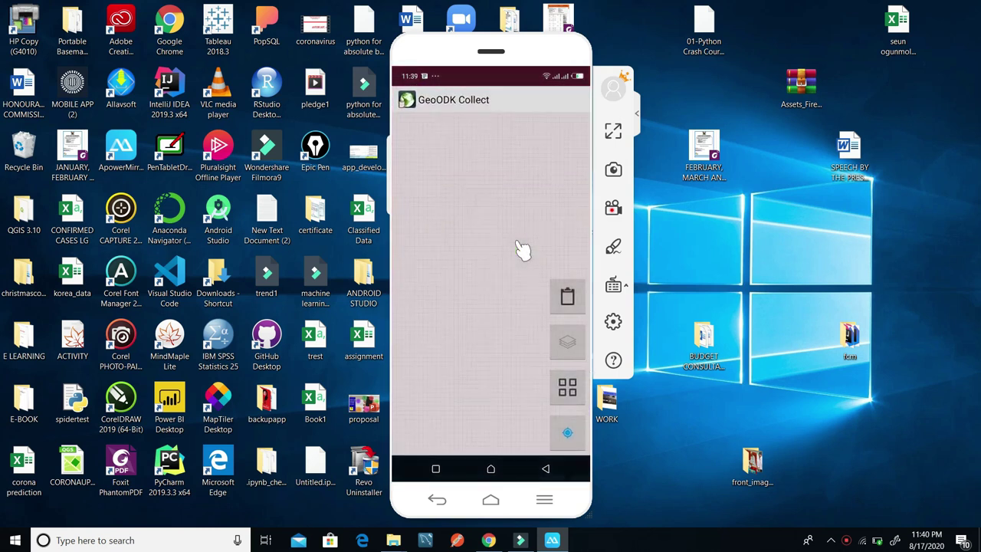
left_click(568, 342)
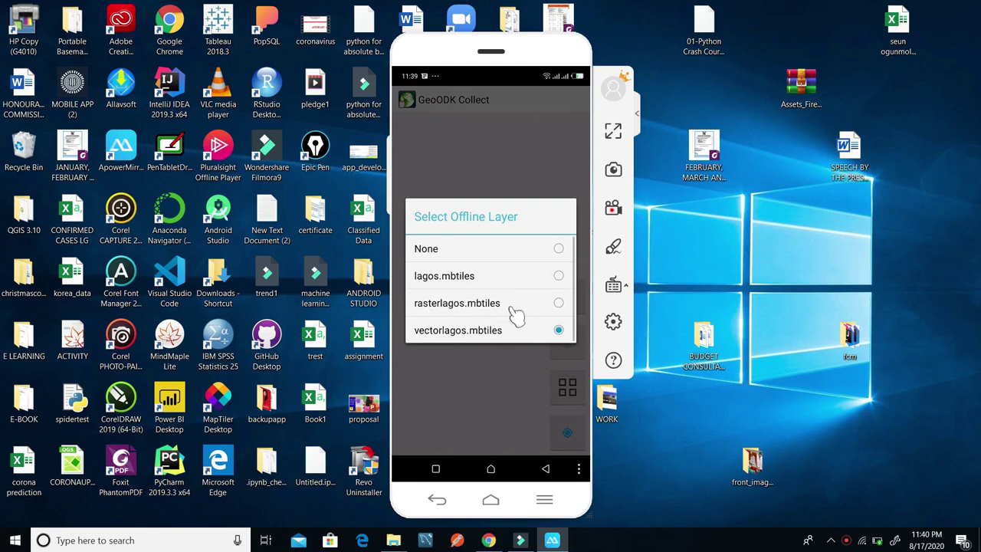
left_click(491, 309)
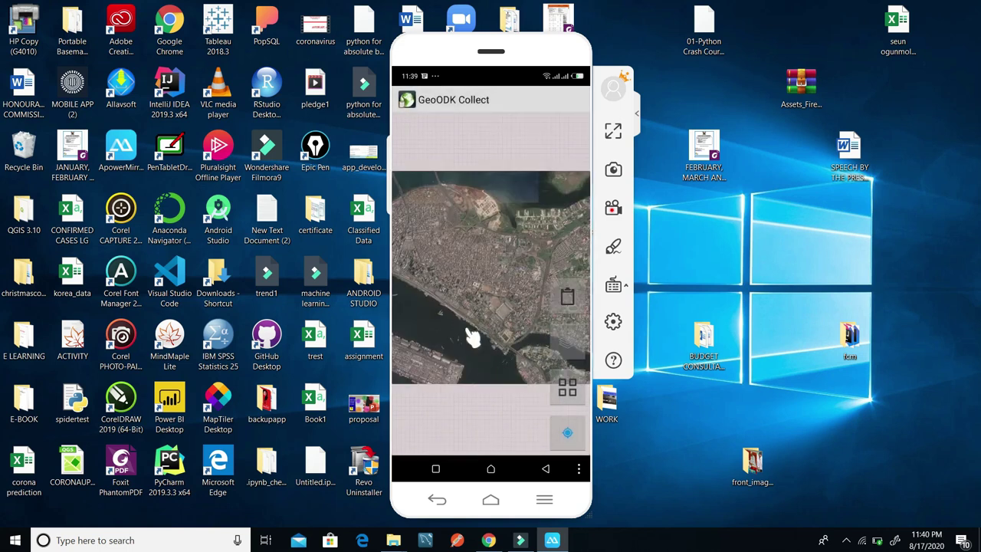
left_click_drag(488, 324, 523, 341)
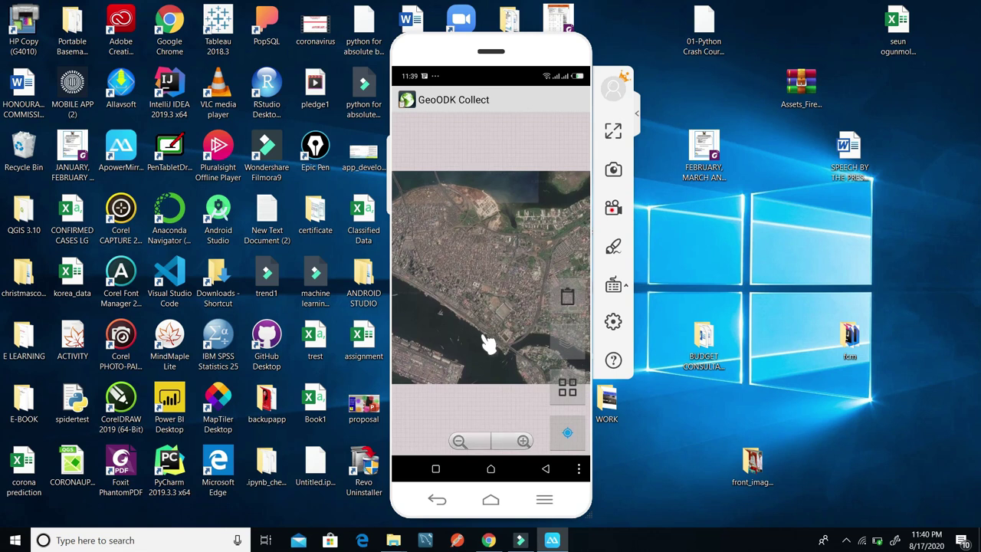
scroll(487, 343, "up", 2)
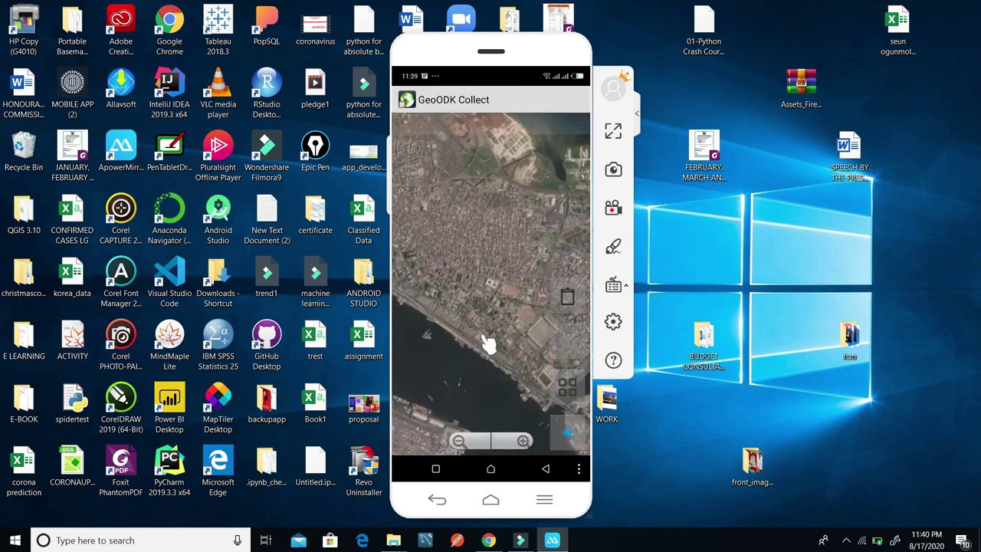
scroll(487, 343, "up", 2)
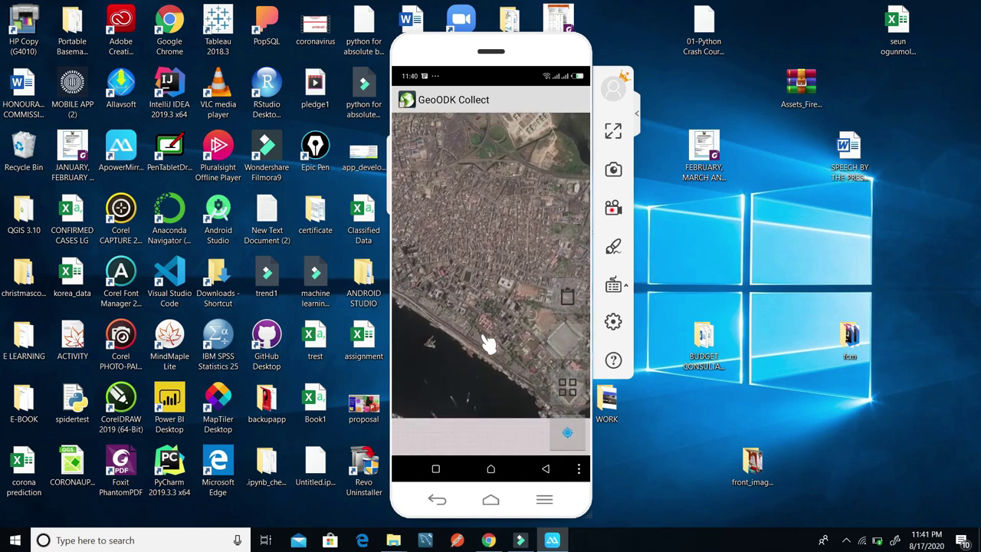
scroll(487, 342, "down", 1)
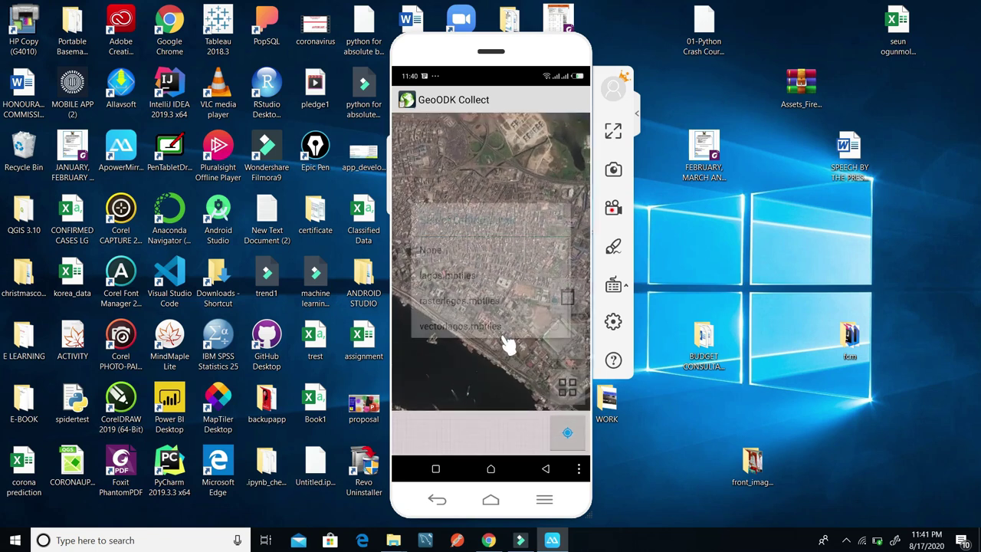
Choose vectorlagos.mbtiles in Select Offline Layer to show the Lagos street map
left_click(472, 331)
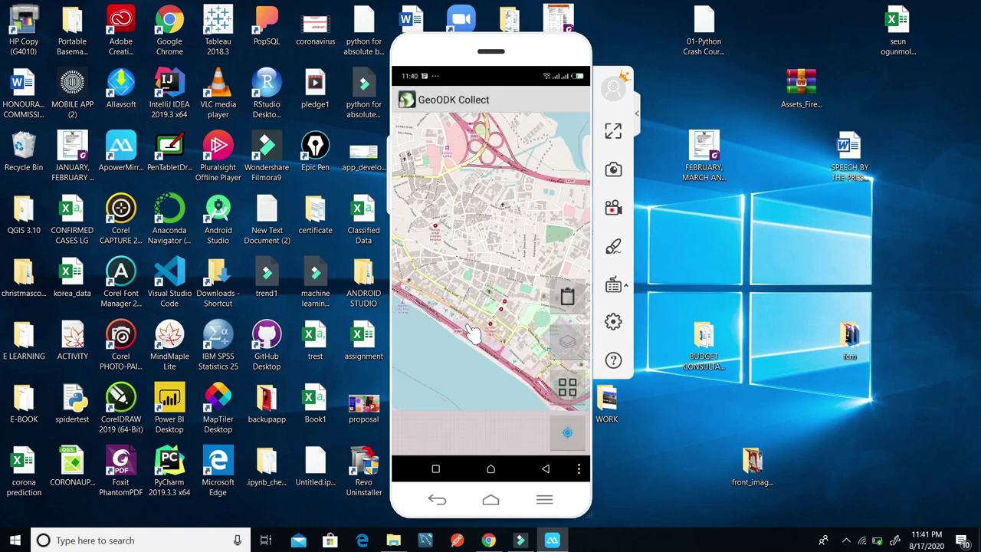